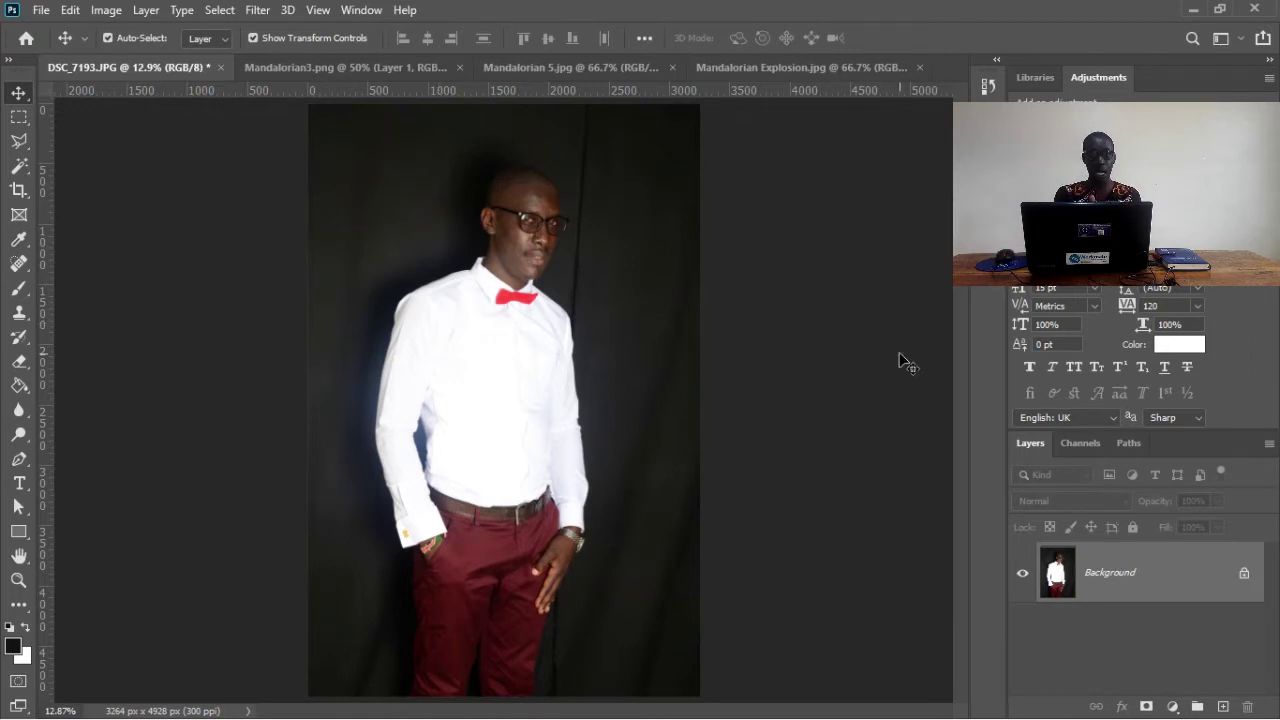
# Add a Curves adjustment layer above the Background and pull the RGB curve's midpoint slightly down to darken the photo
pyautogui.click(1173, 706)
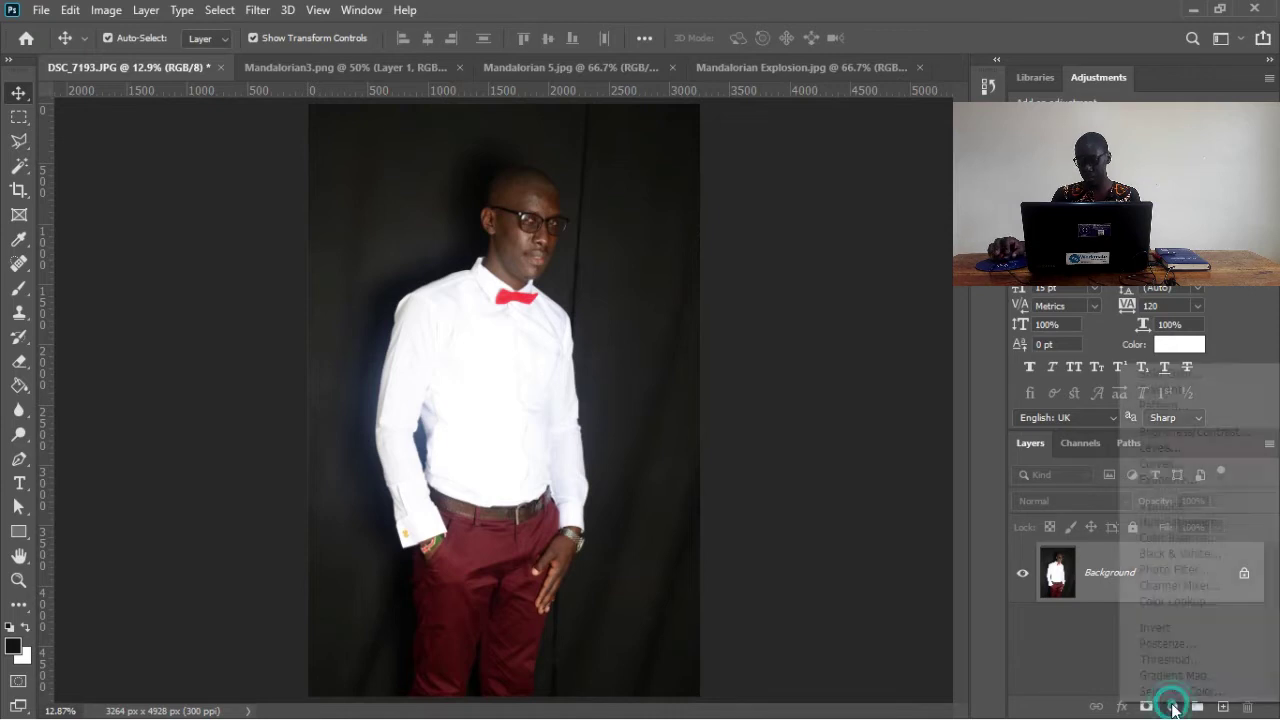
pyautogui.click(1165, 463)
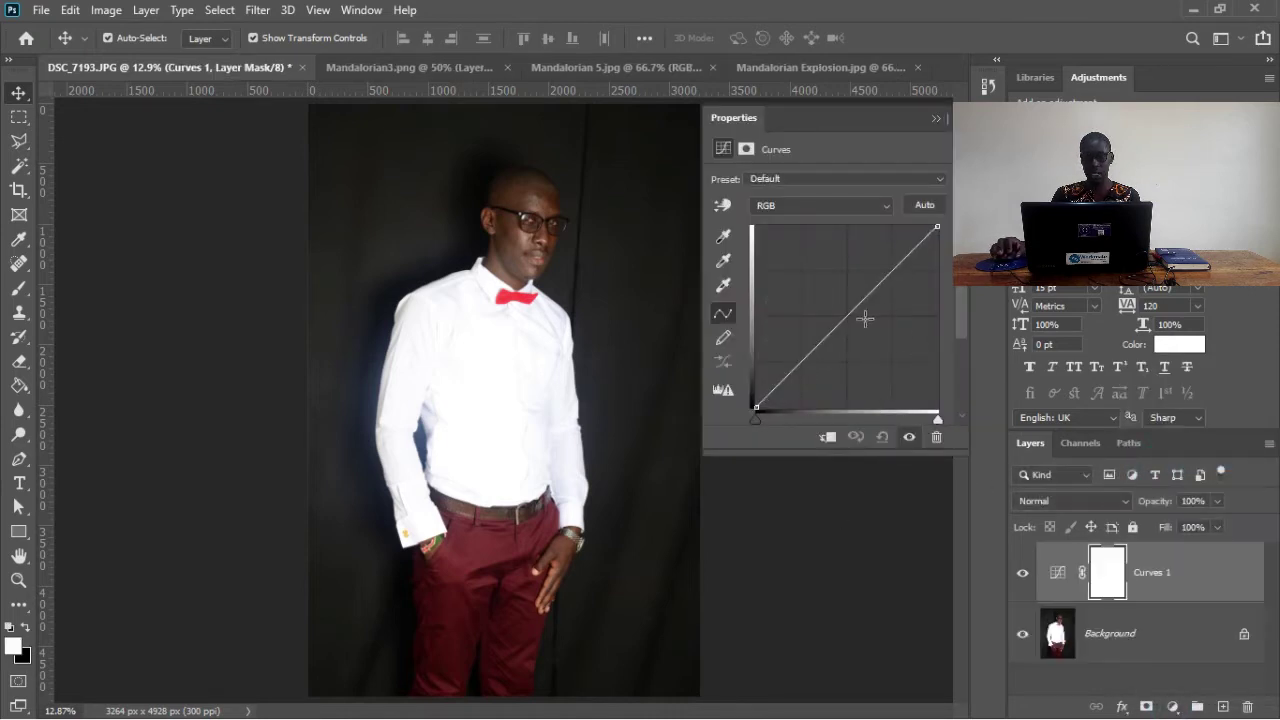
pyautogui.click(846, 317)
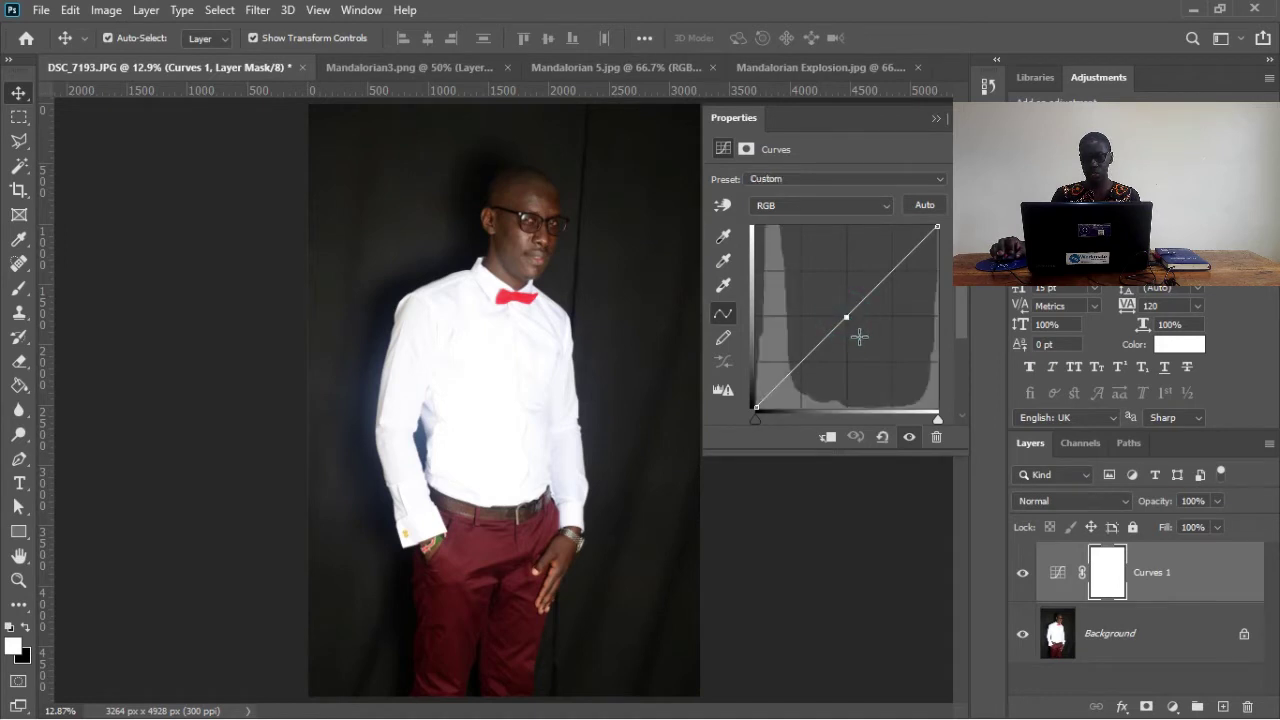
pyautogui.moveTo(859, 337); pyautogui.dragTo(856, 327)
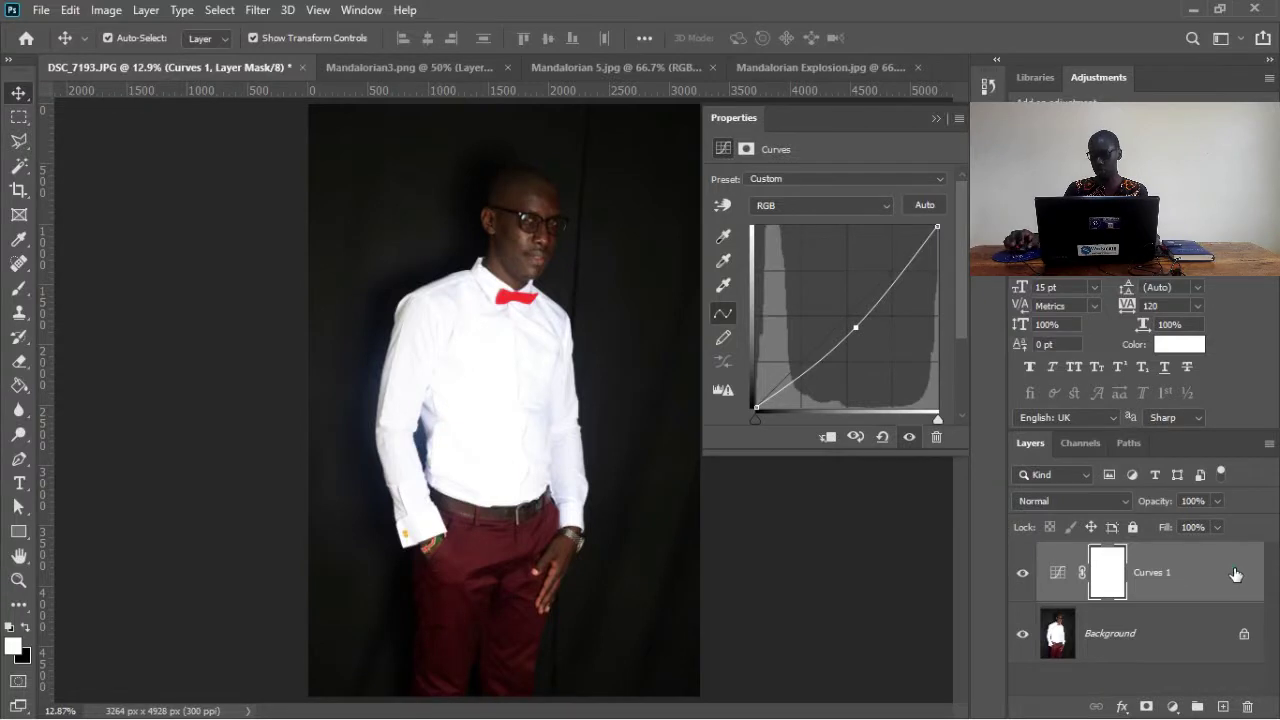
# Open the Curves 1 layer's blending options and try to pan the fitted photo out from behind the dialog
pyautogui.click(1234, 568)
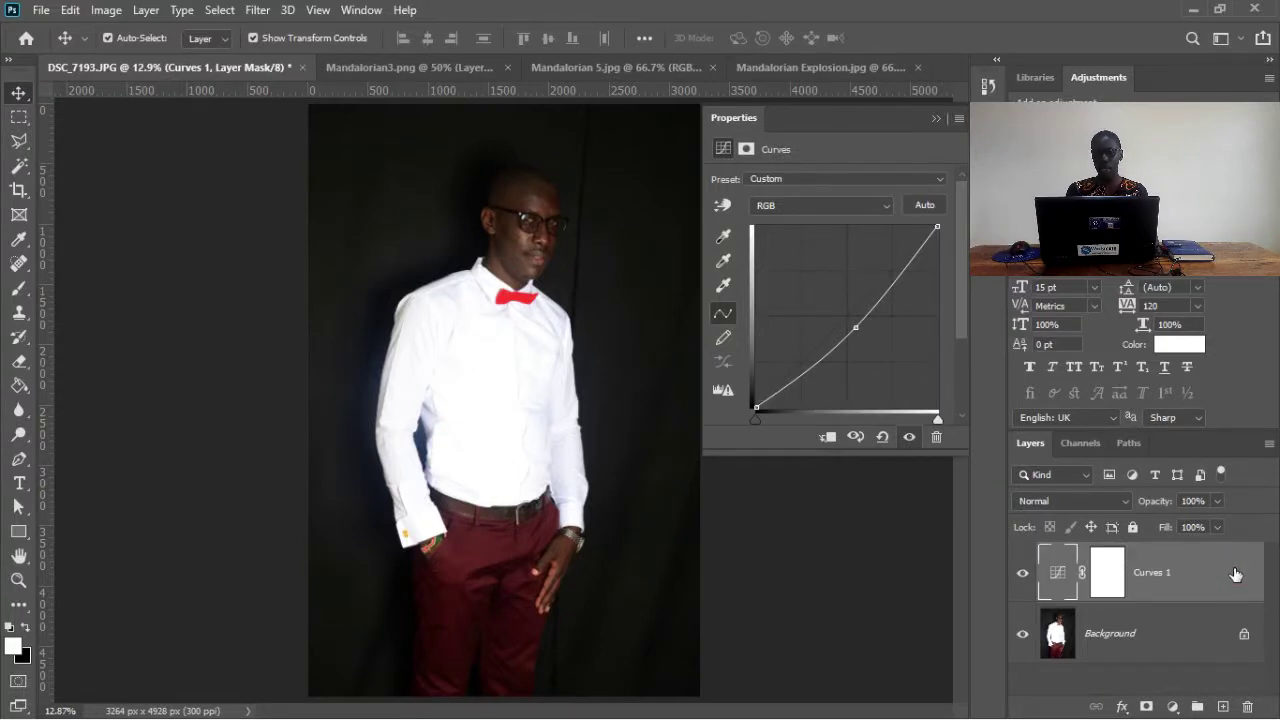
pyautogui.press('h')
pyautogui.doubleClick(1234, 567)
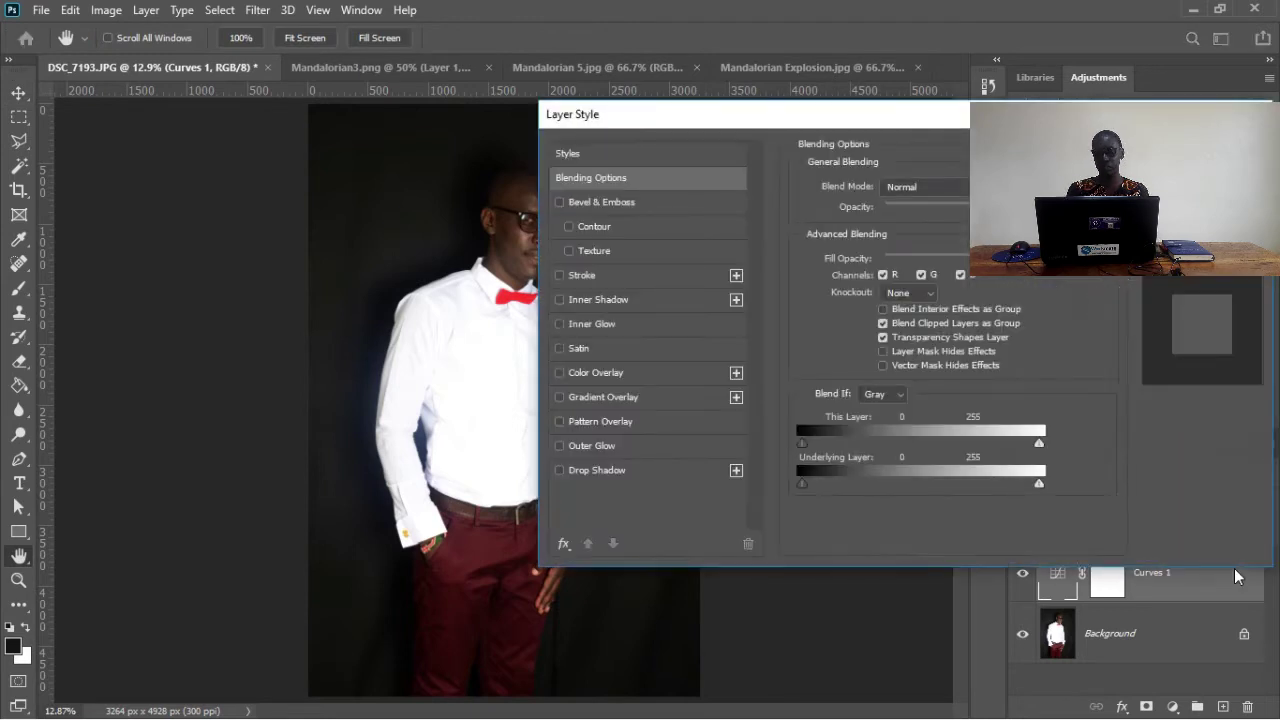
pyautogui.moveTo(884, 122); pyautogui.dragTo(874, 134)
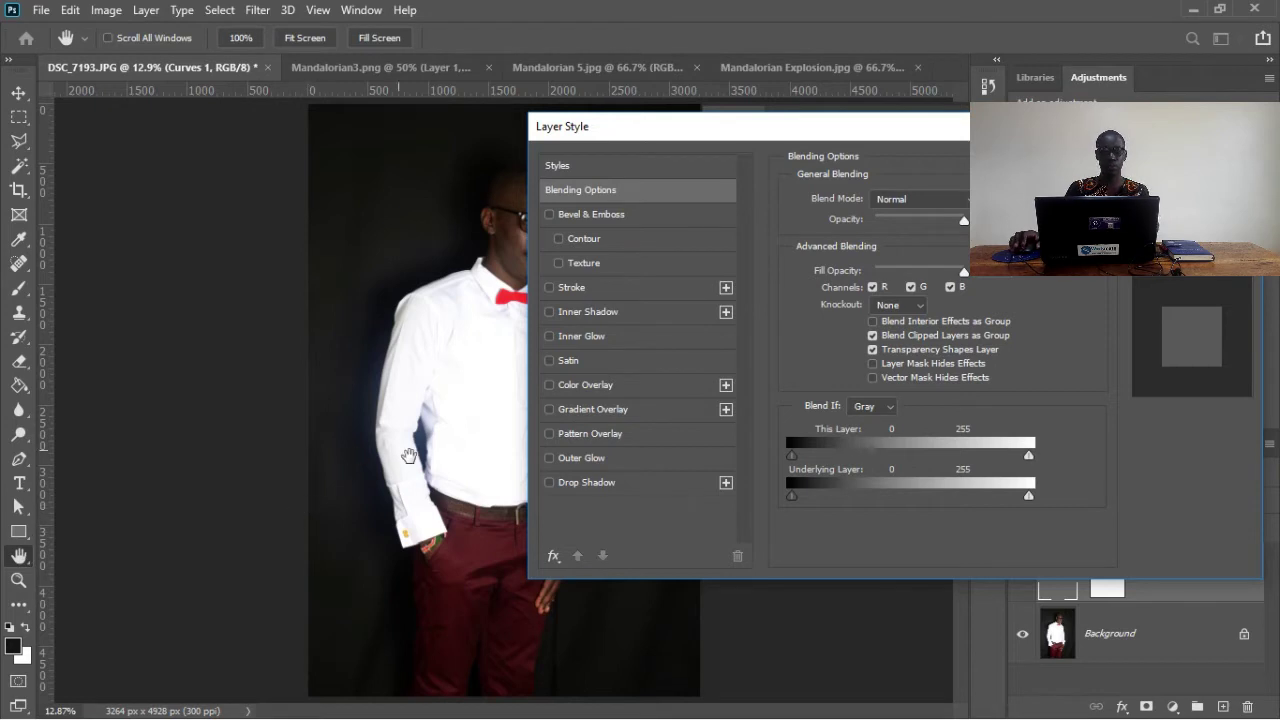
pyautogui.click(457, 277)
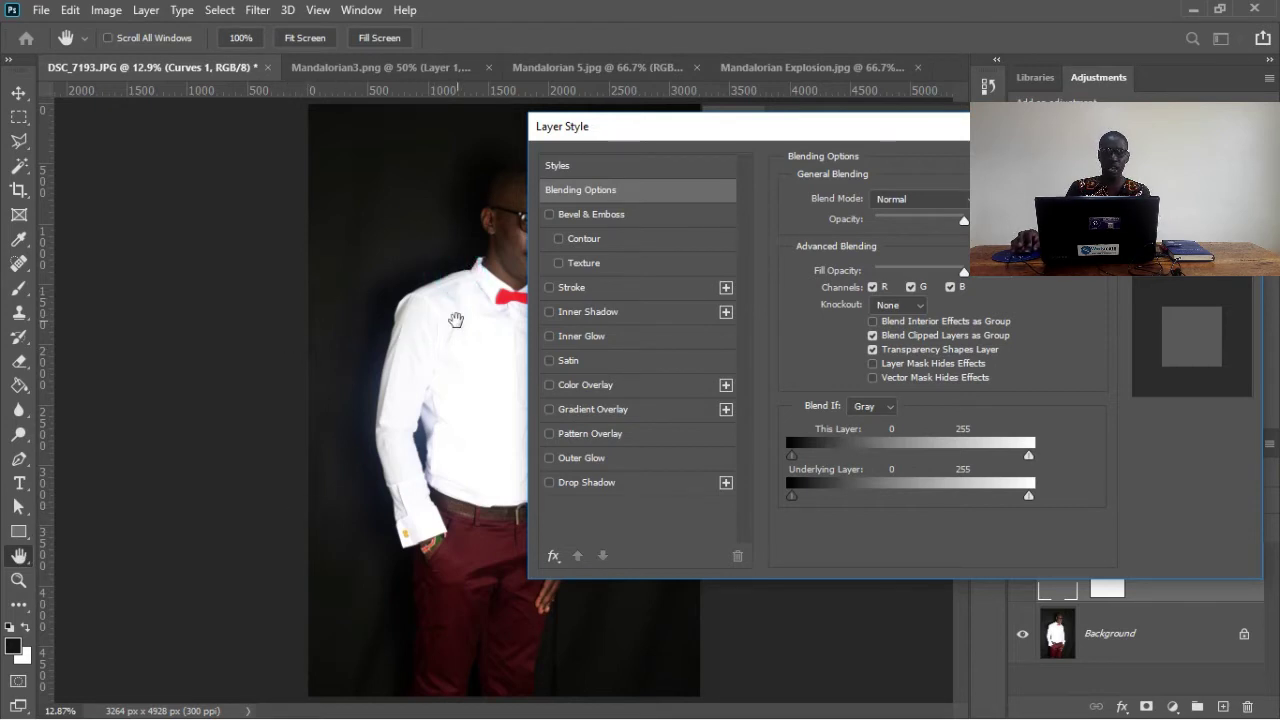
pyautogui.moveTo(457, 320); pyautogui.dragTo(288, 326)
pyautogui.moveTo(449, 320); pyautogui.dragTo(254, 326)
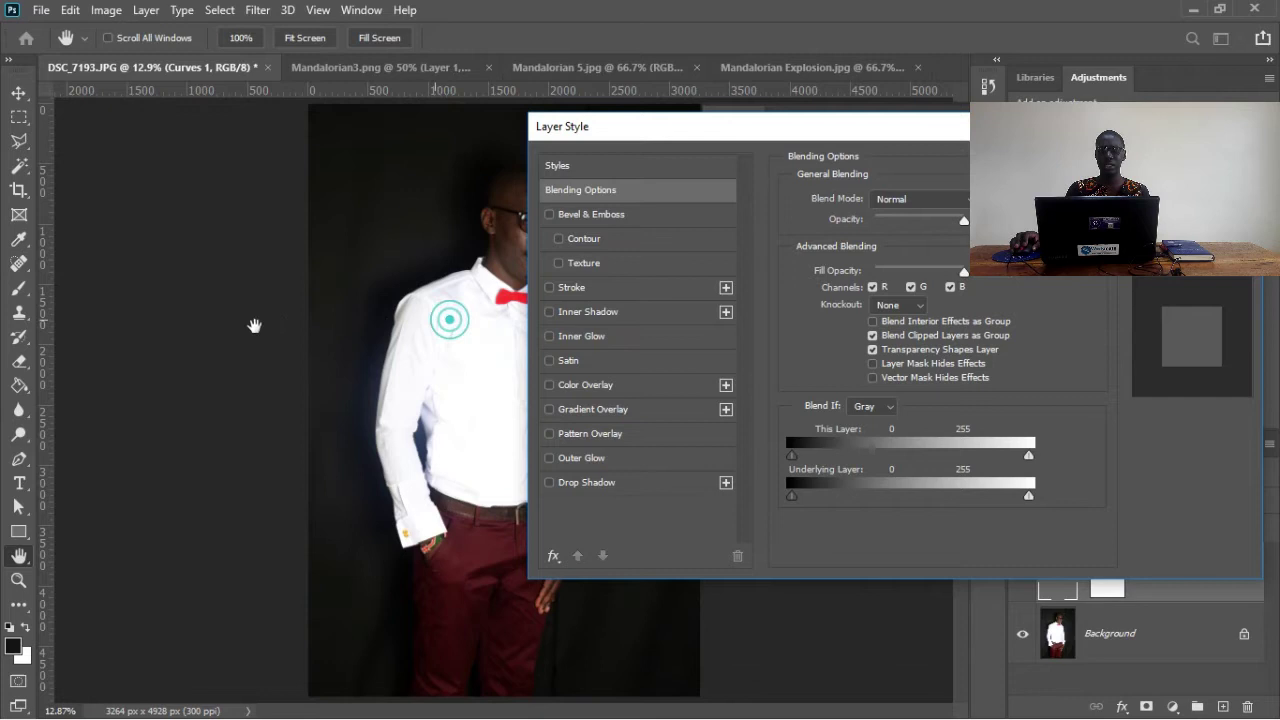
pyautogui.click(467, 219)
pyautogui.click(484, 309)
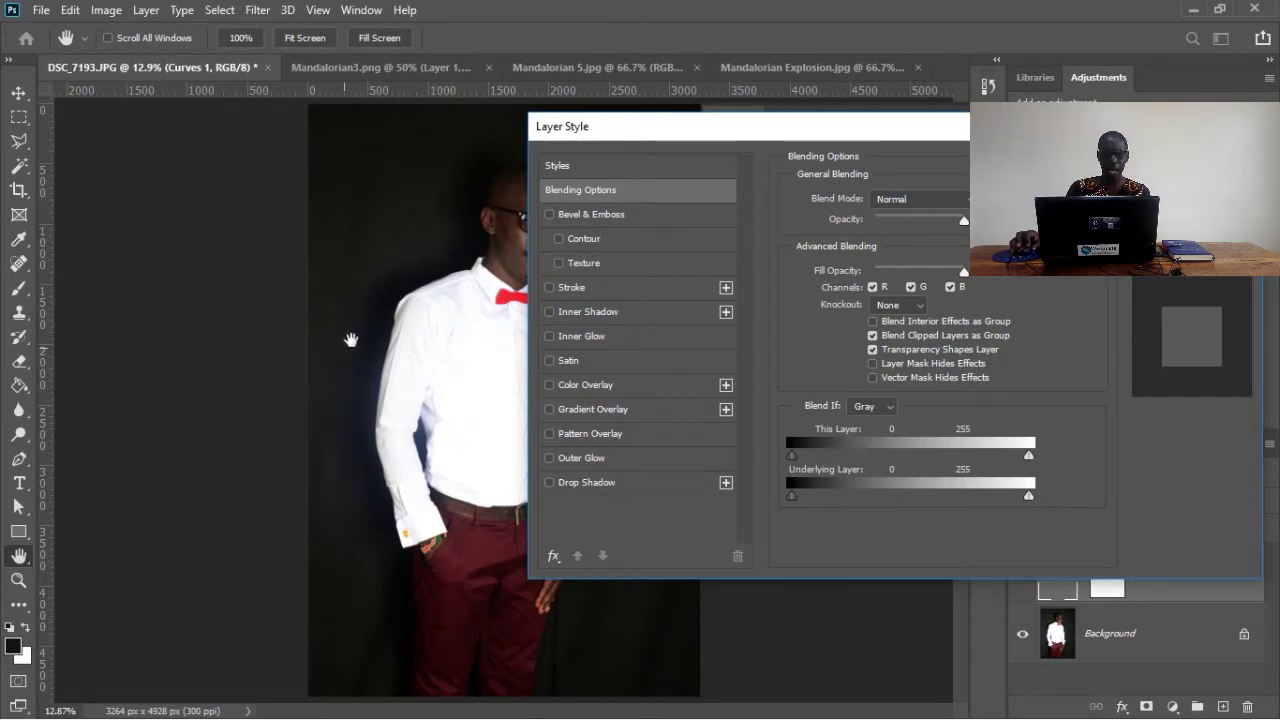
pyautogui.click(478, 256)
pyautogui.click(482, 302)
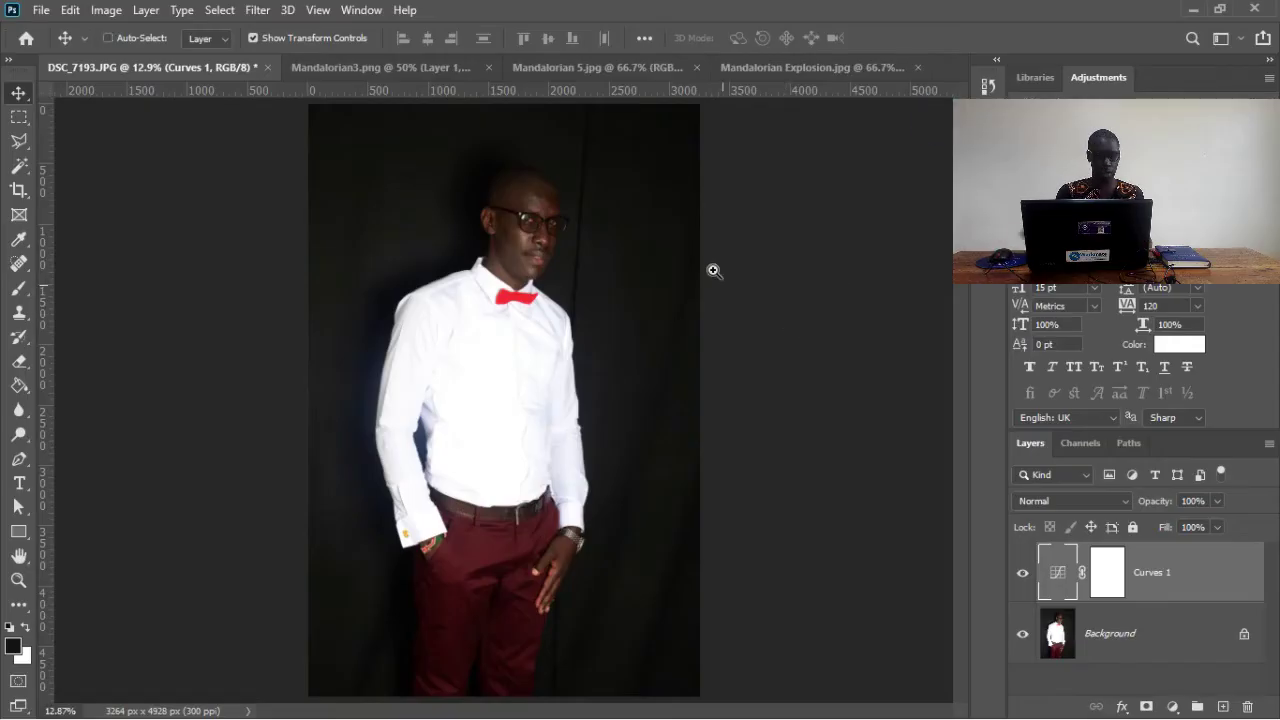
# Zoom the photo out to about 4.74%, reopen the Curves 1 blending options, and try to pan the image clear of the dialog
pyautogui.moveTo(697, 274); pyautogui.dragTo(600, 388)
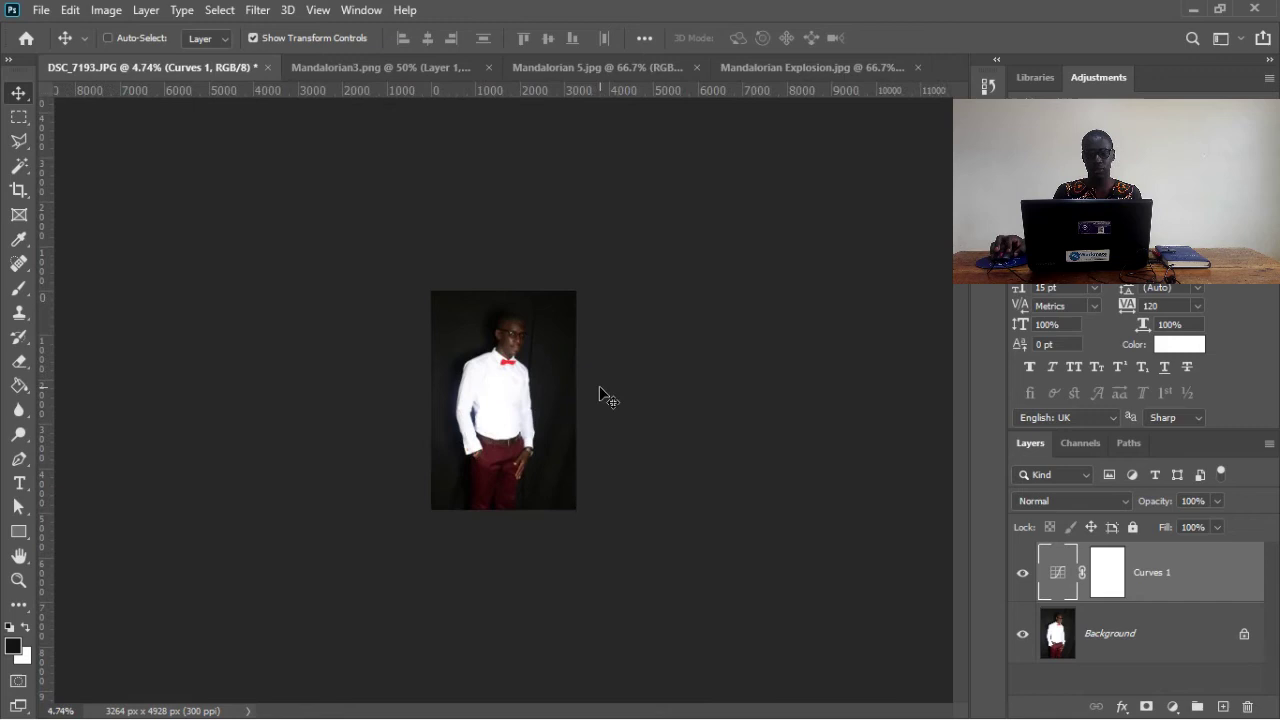
pyautogui.doubleClick(1222, 581)
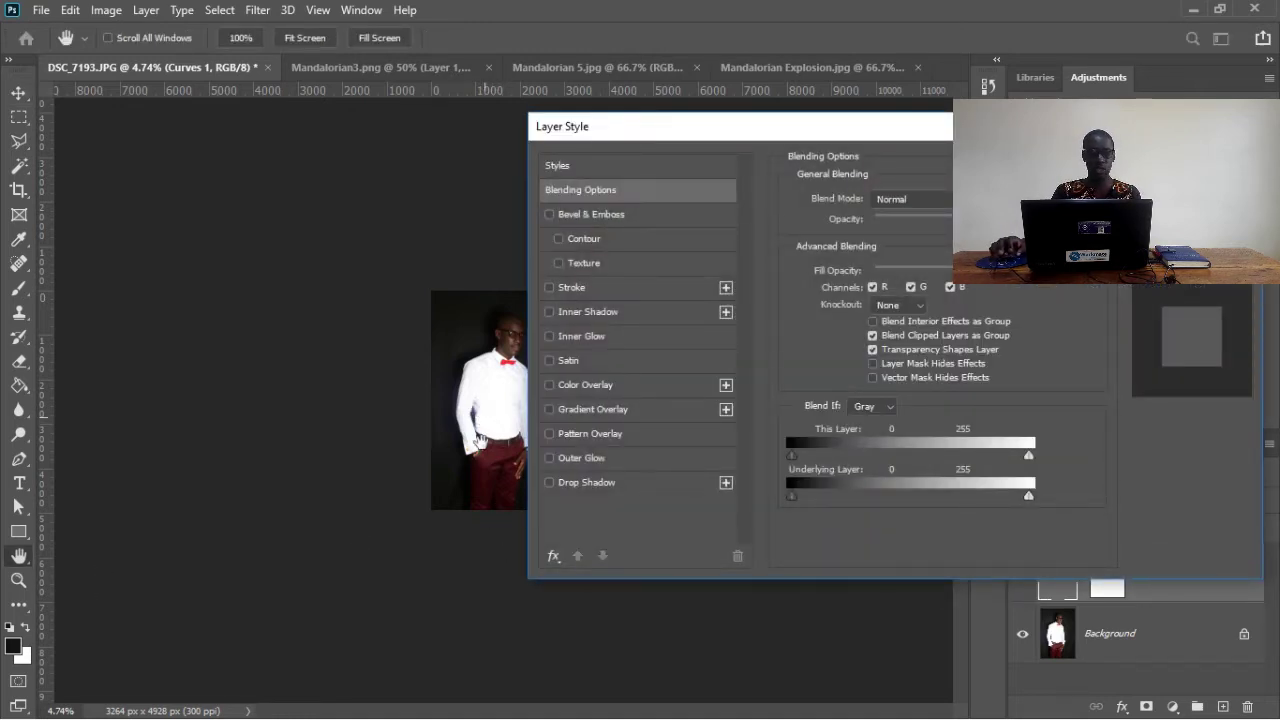
pyautogui.moveTo(491, 373); pyautogui.dragTo(338, 370)
pyautogui.moveTo(508, 341); pyautogui.dragTo(386, 389)
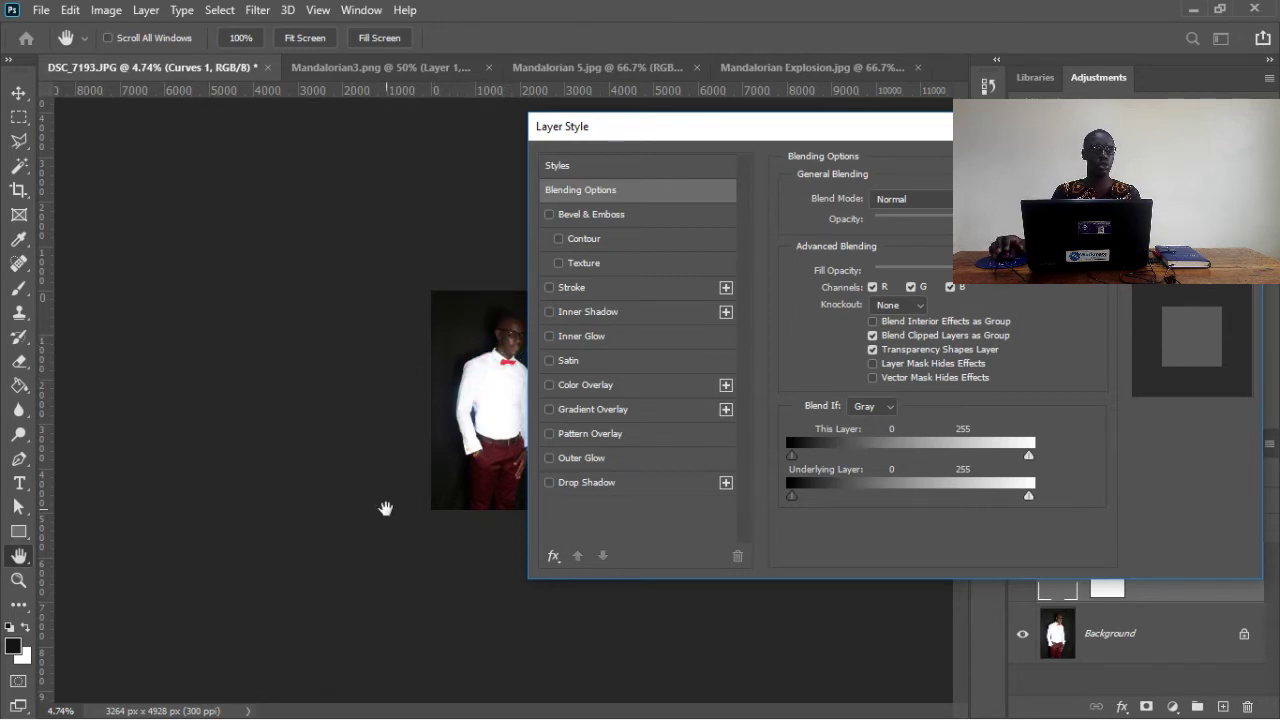
pyautogui.click(481, 323)
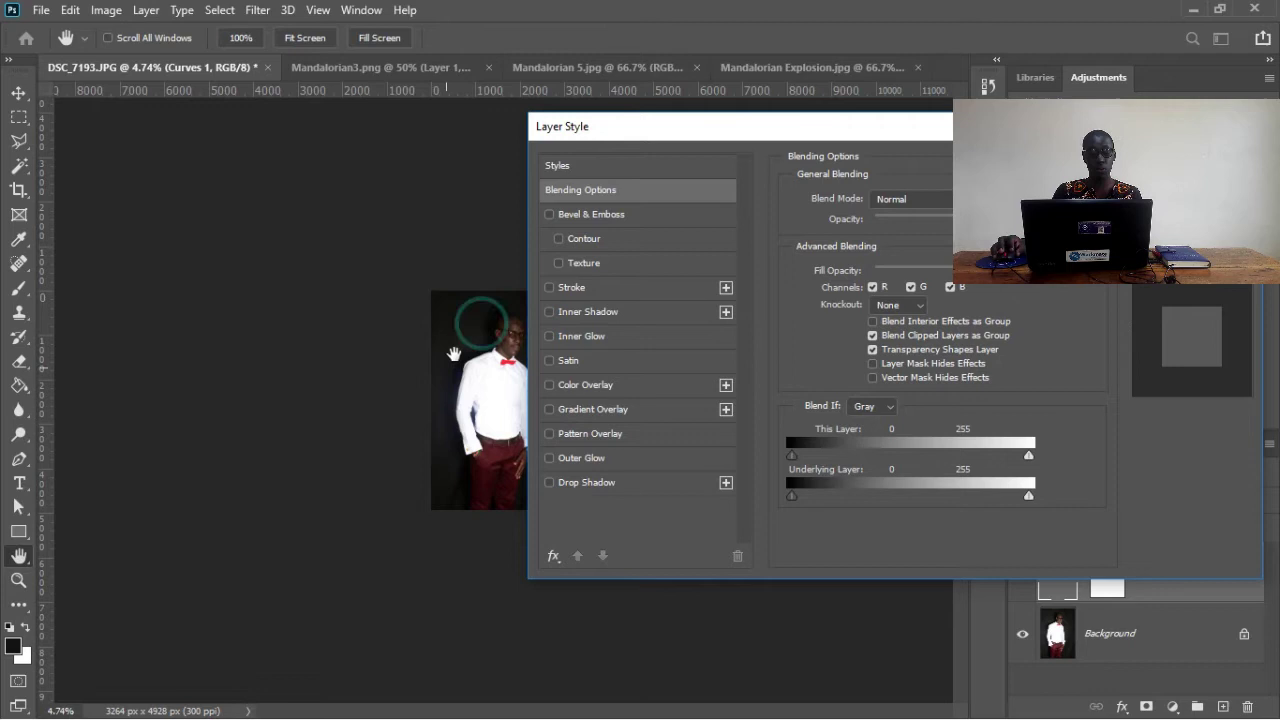
pyautogui.click(466, 334)
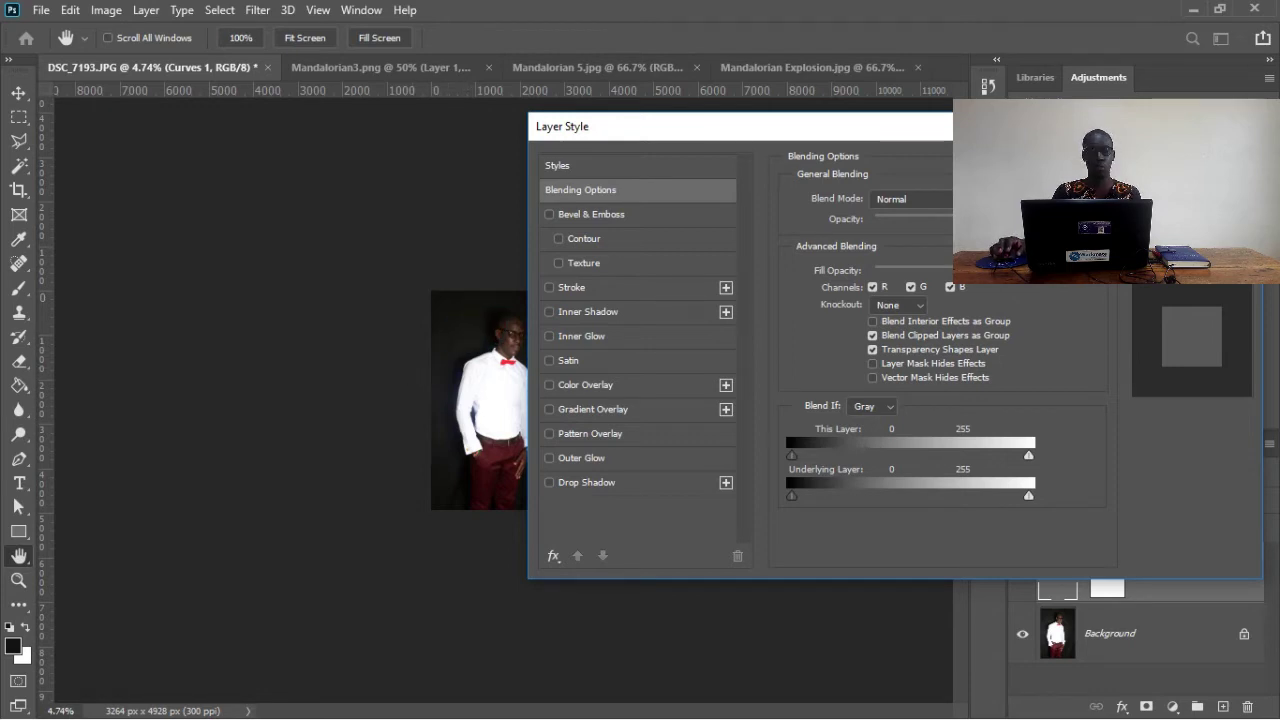
pyautogui.click(1192, 190)
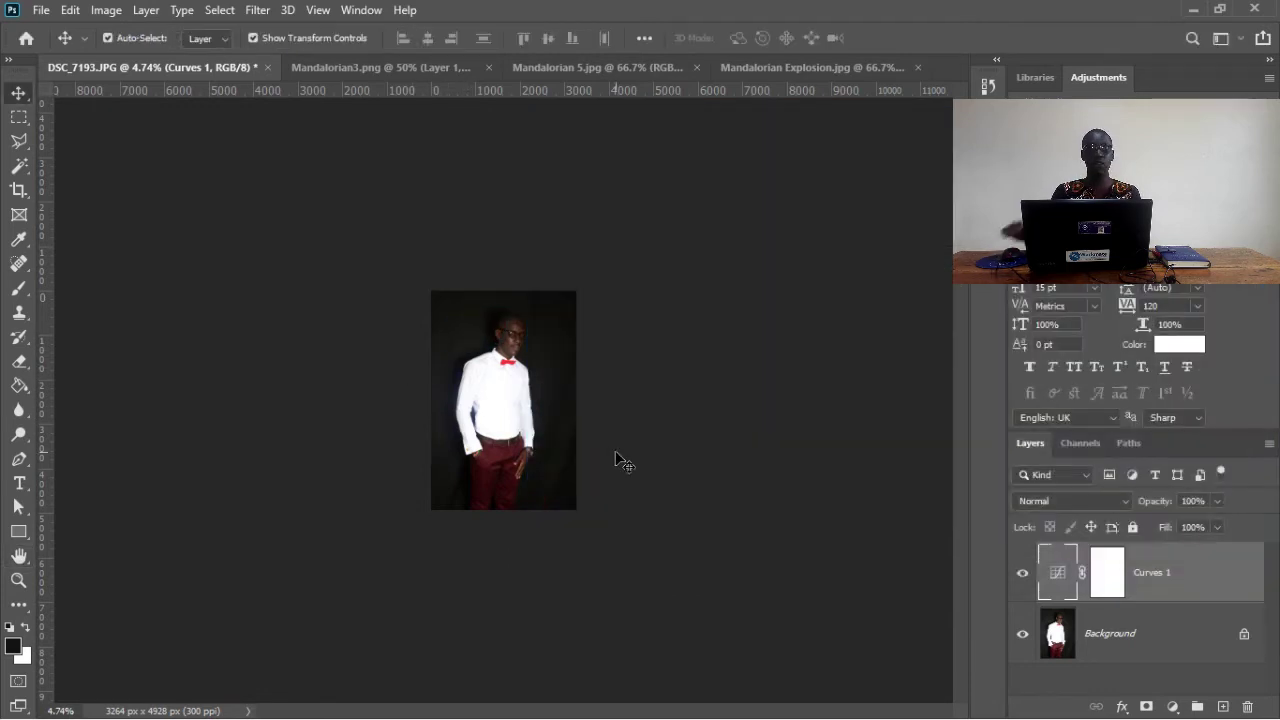
# View the photo at 12.5% with the Curves 1 layer's blending options open, and cancel the dialog
pyautogui.hotkey('ctrl', '0')
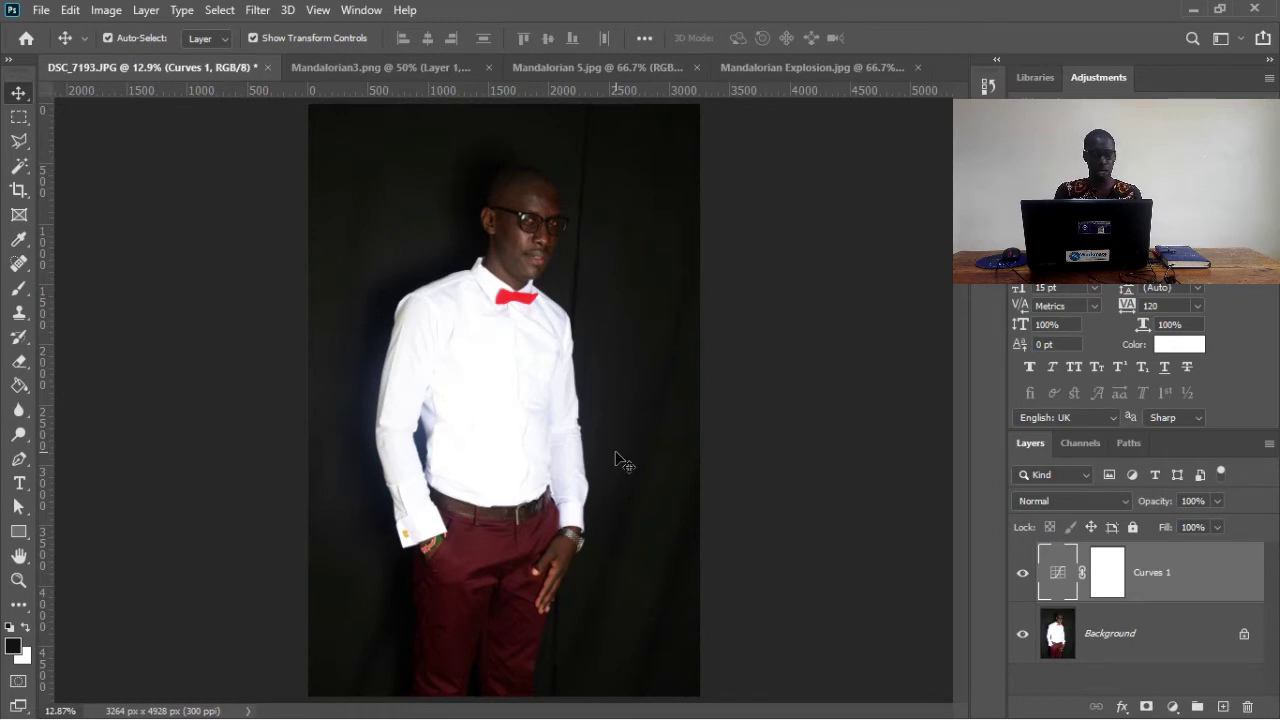
pyautogui.press('ctrl')
pyautogui.hotkey('ctrl', '-')
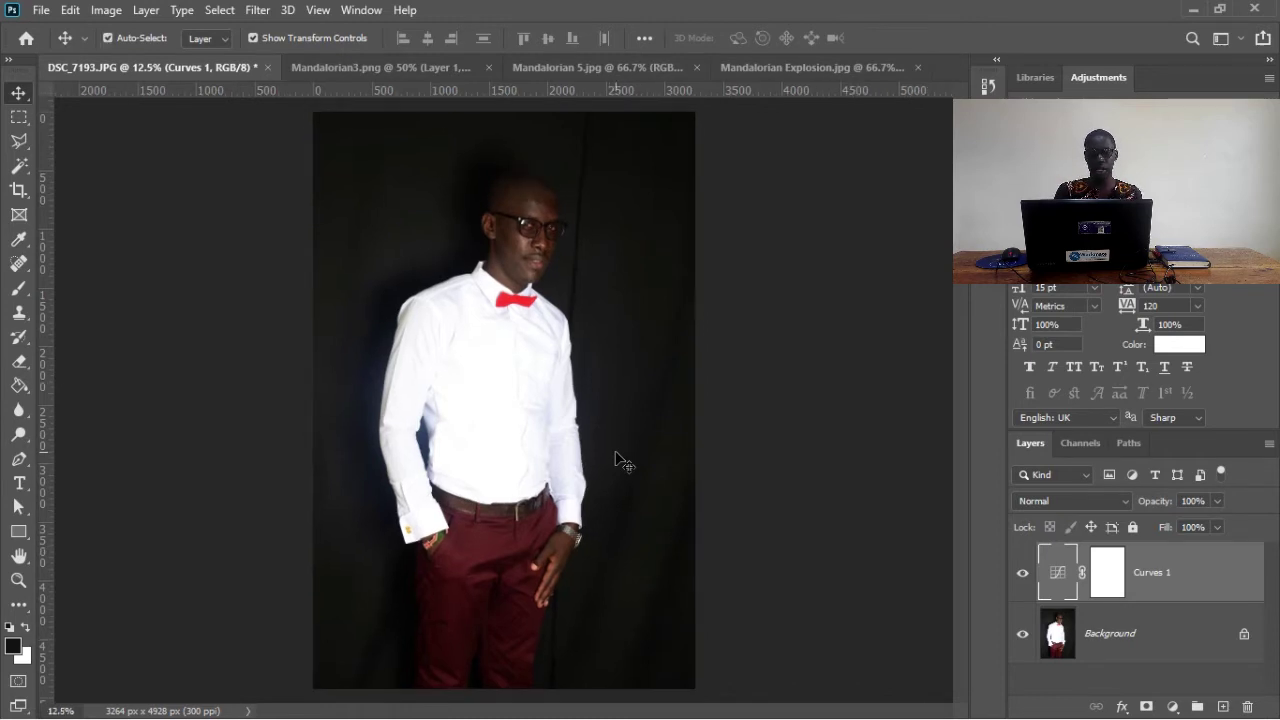
pyautogui.click(1232, 576)
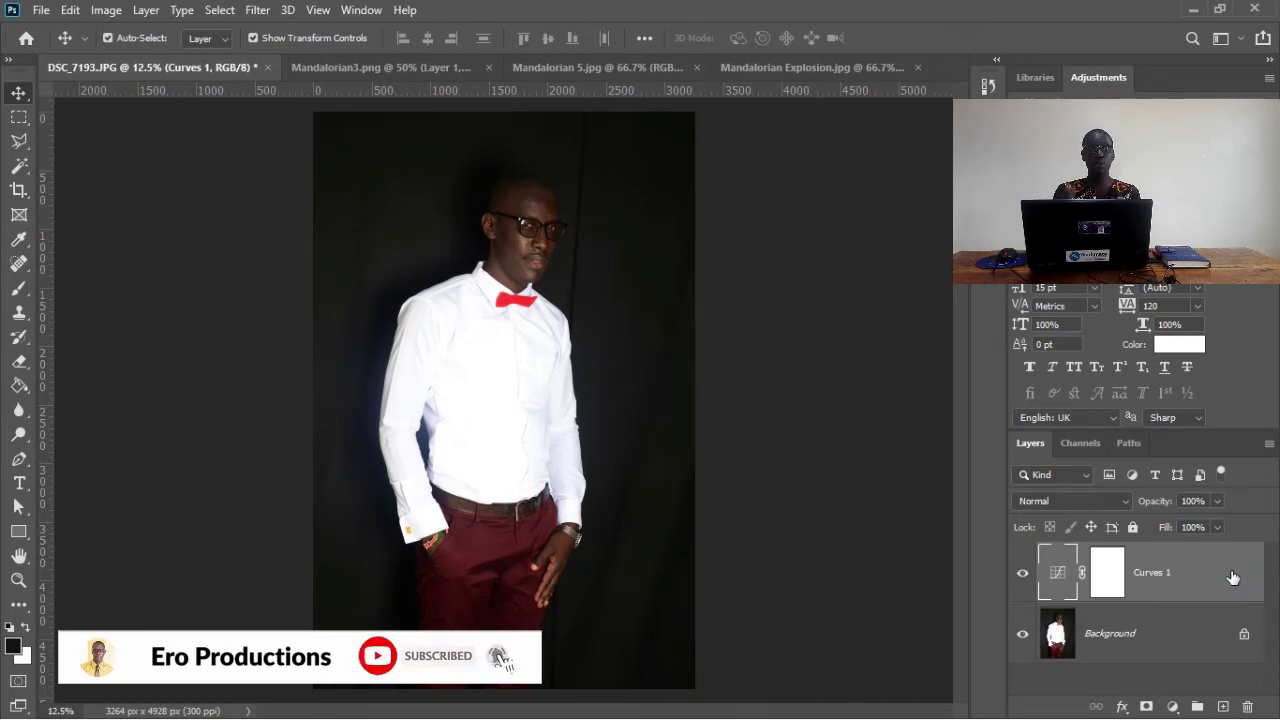
pyautogui.doubleClick(1232, 576)
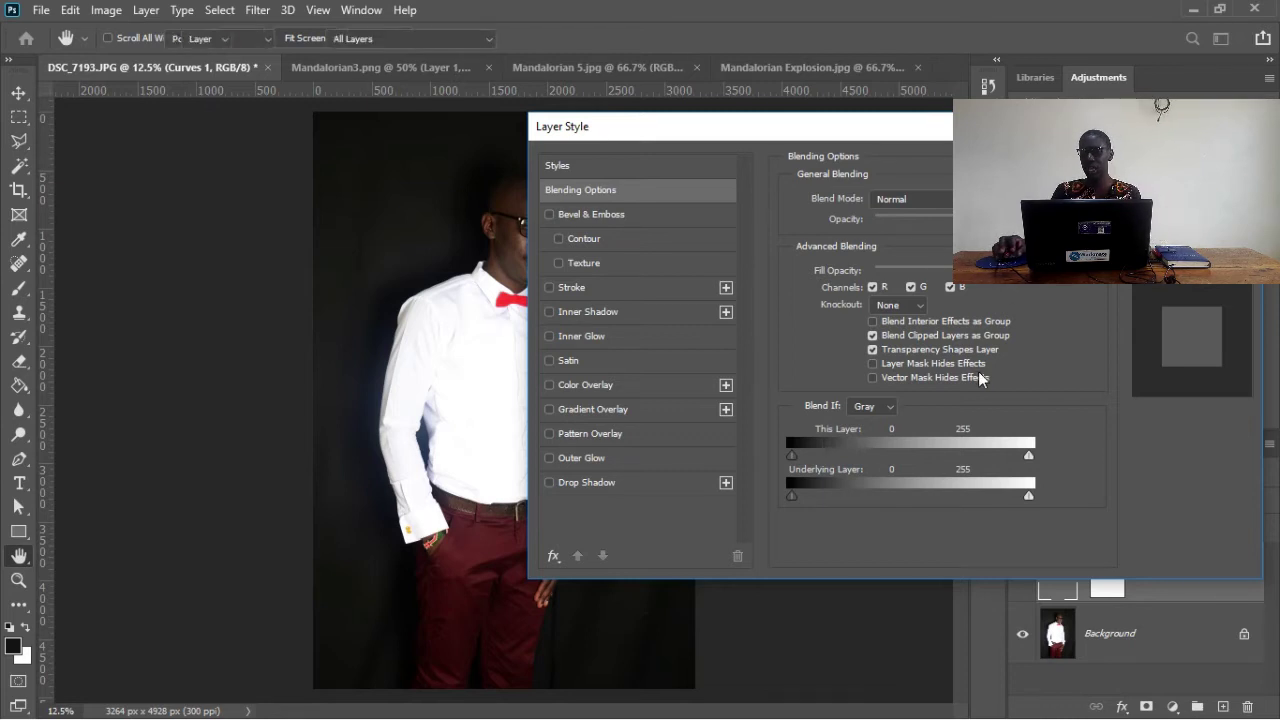
pyautogui.press('Escape')
# Enlarge the photo to 16.67%, open the Curves 1 blending options, and pan and zoom in on the man's face beside the dialog
pyautogui.hotkey('ctrl', '0')
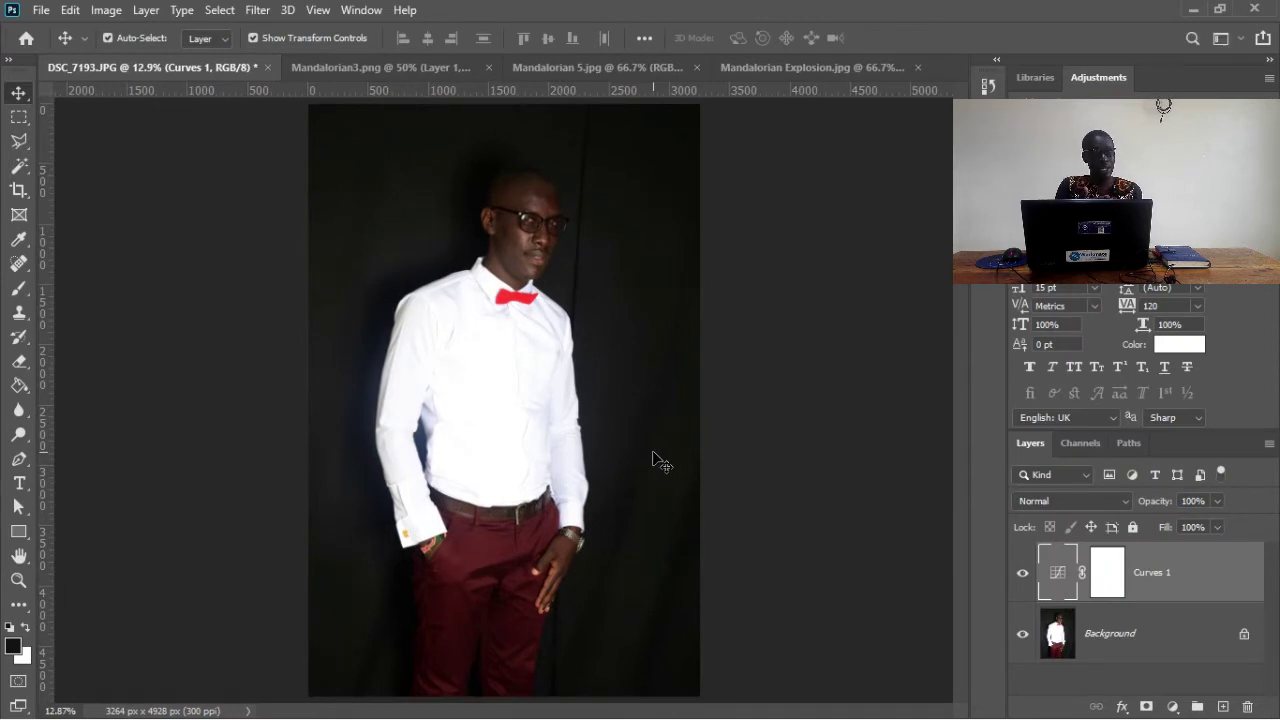
pyautogui.scroll(3, 654, 458)
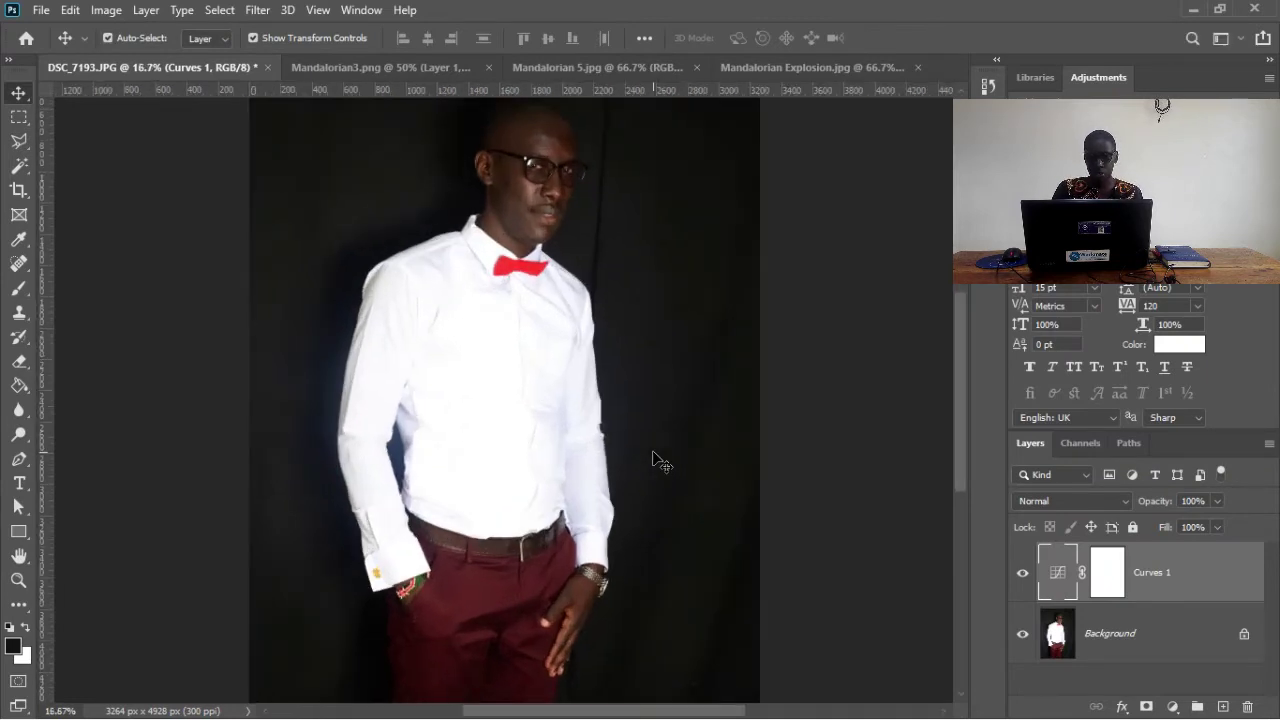
pyautogui.doubleClick(1224, 583)
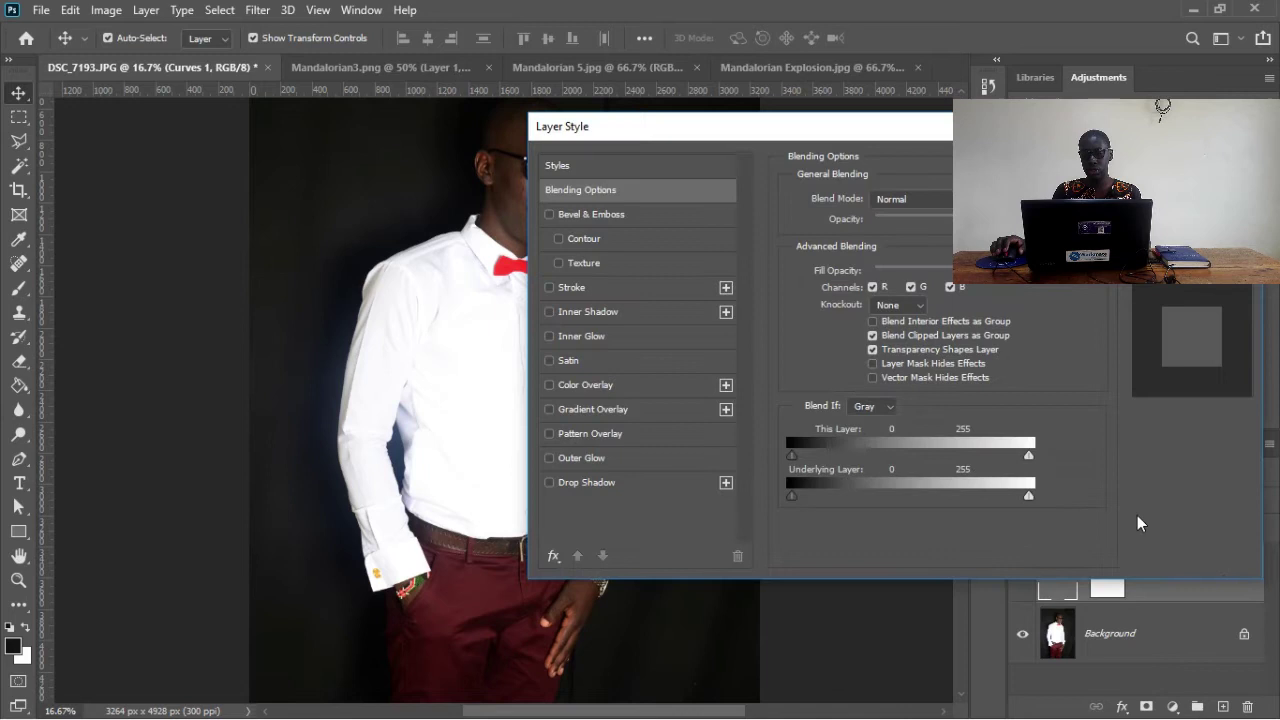
pyautogui.moveTo(457, 257); pyautogui.dragTo(324, 287)
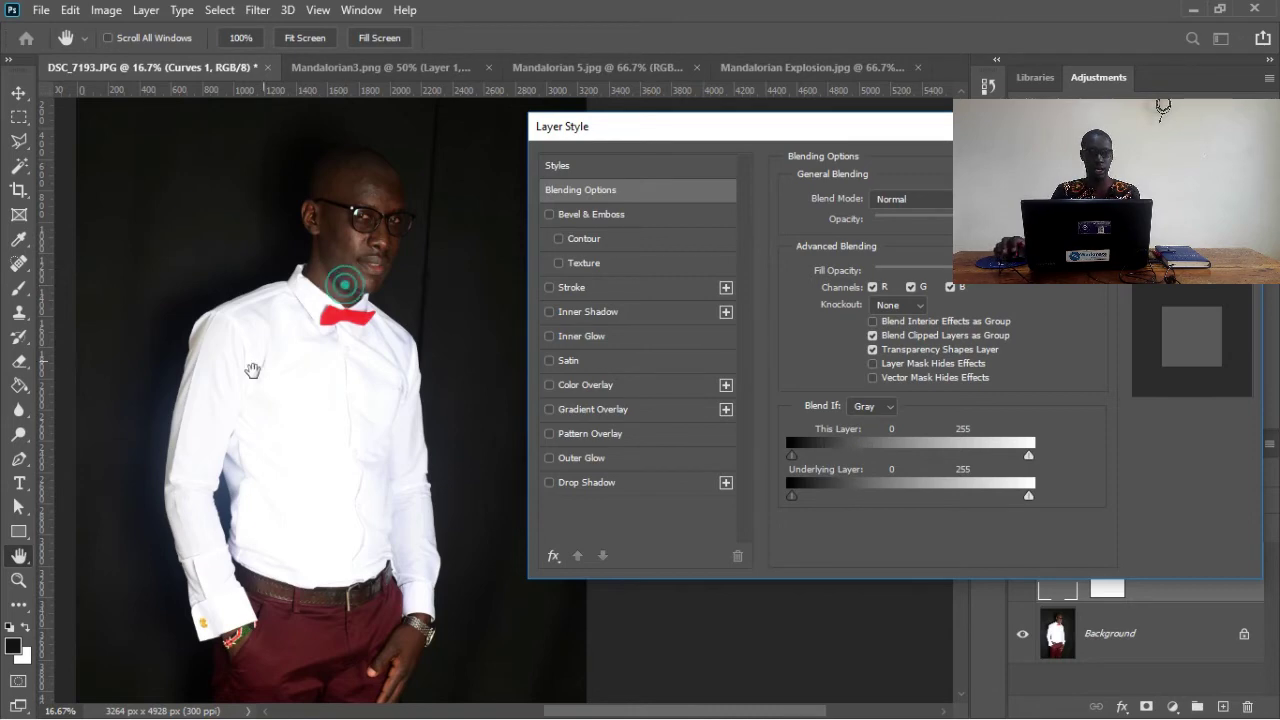
pyautogui.moveTo(340, 281); pyautogui.dragTo(325, 322)
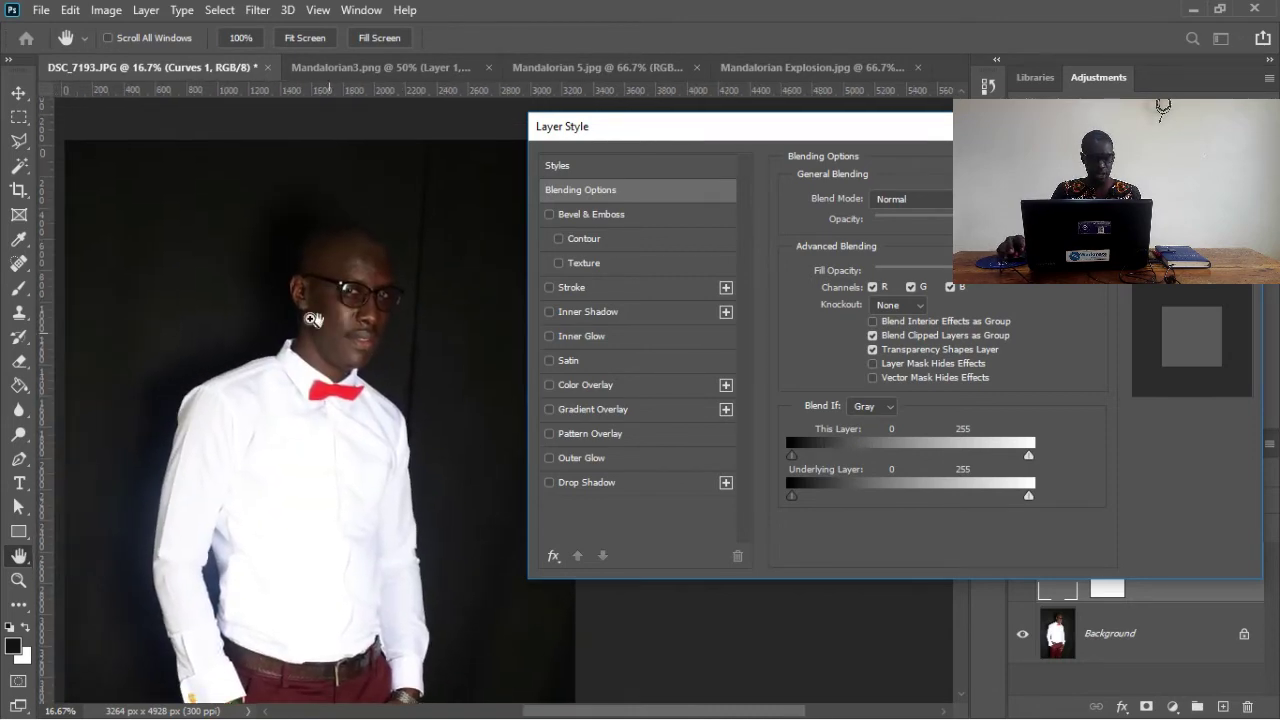
pyautogui.moveTo(314, 319); pyautogui.dragTo(432, 409)
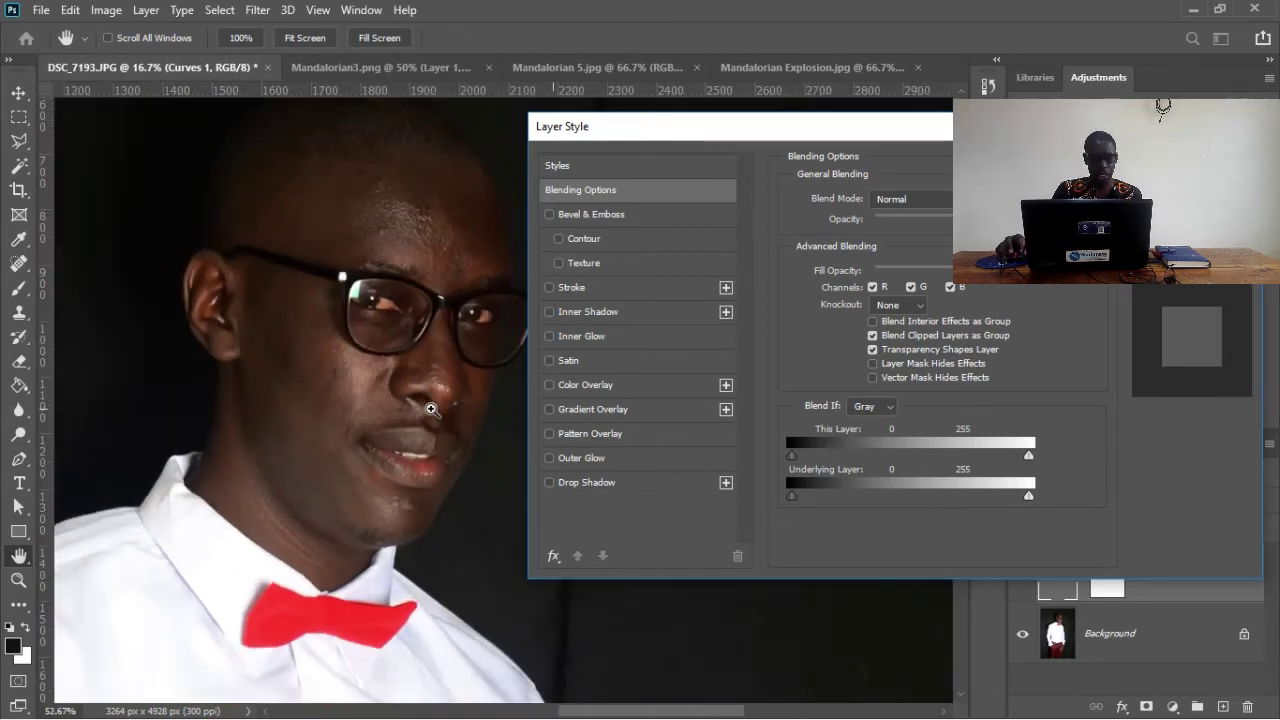
pyautogui.moveTo(444, 361); pyautogui.dragTo(419, 337)
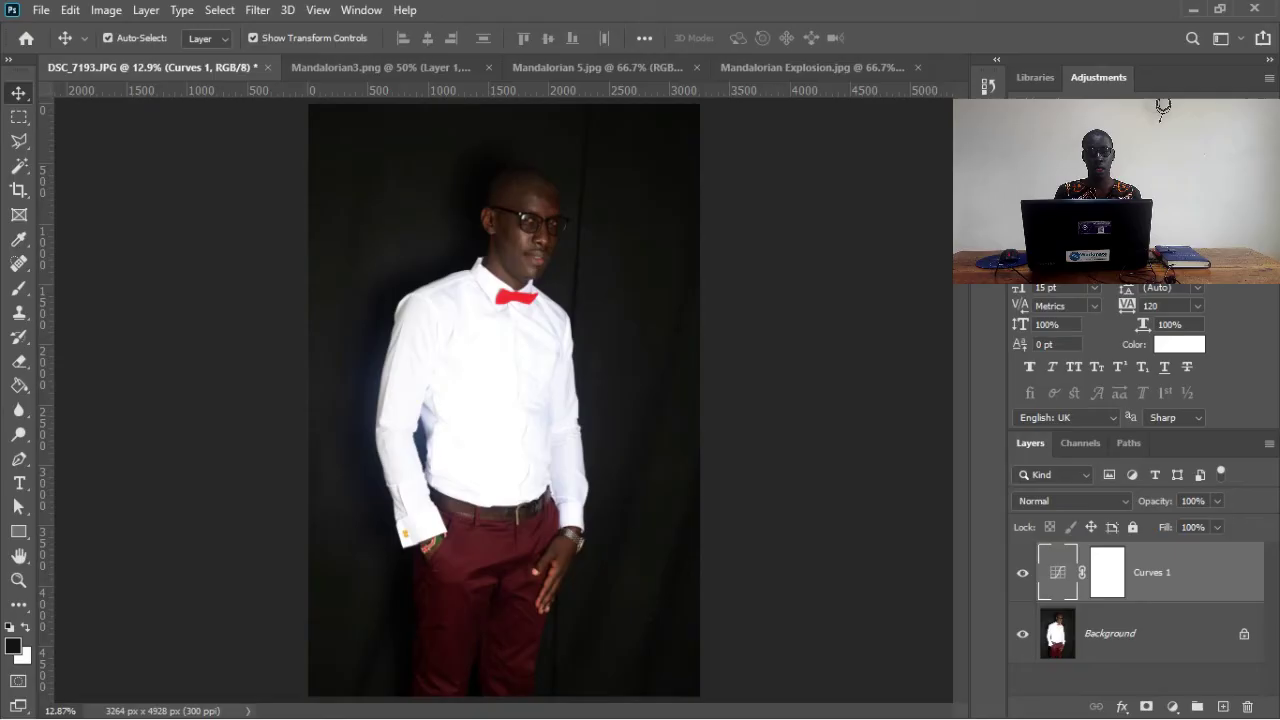
# Enable Overscroll in the Tools preferences and return to the Move tool
pyautogui.click(70, 10)
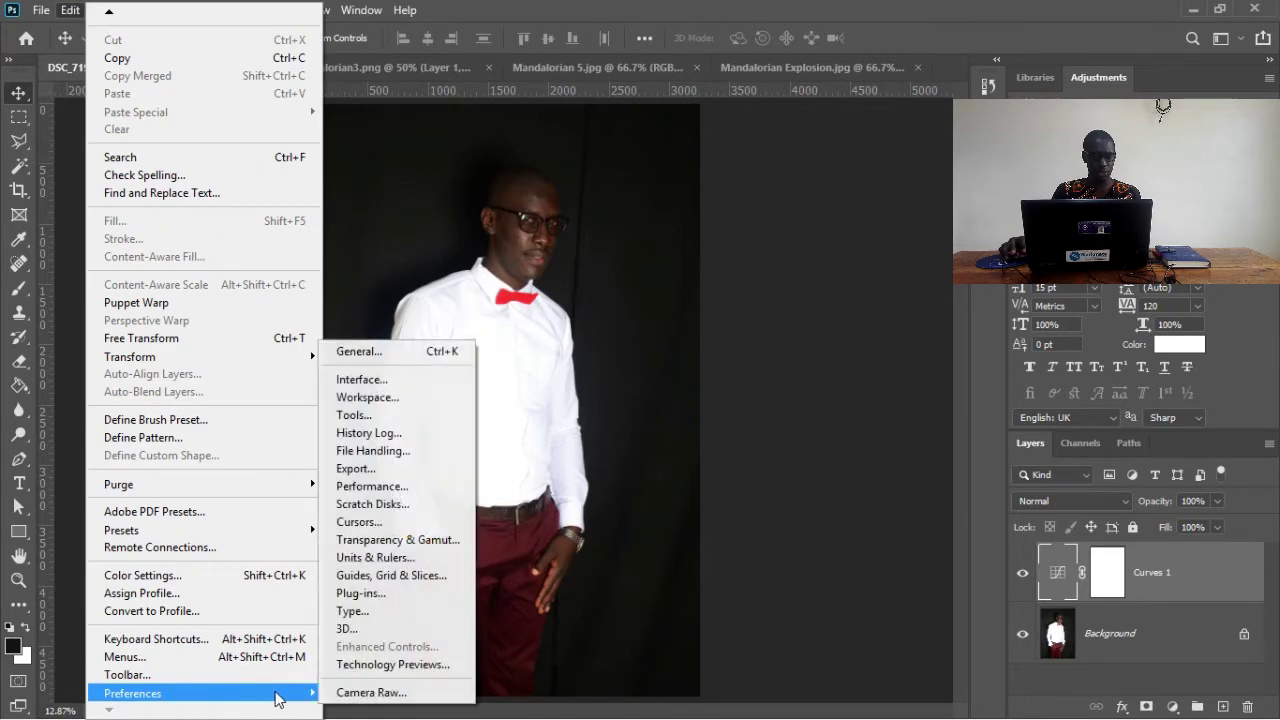
pyautogui.moveTo(310, 703)
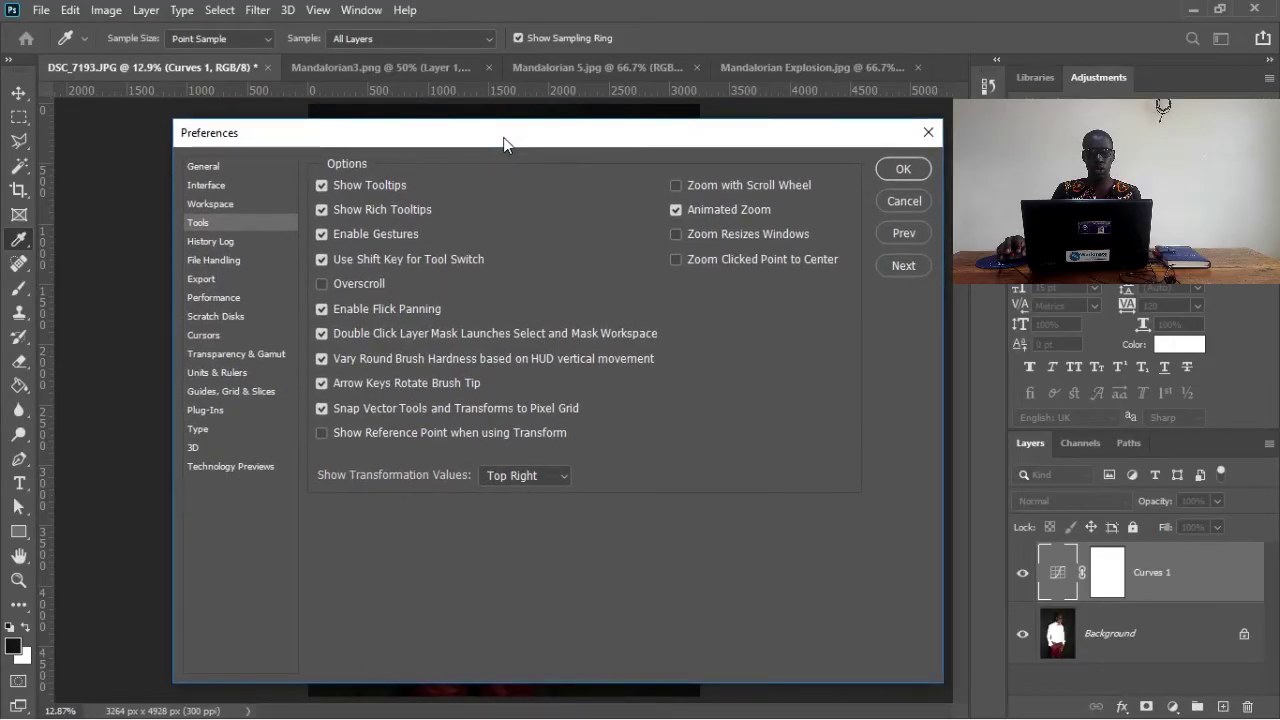
pyautogui.click(322, 284)
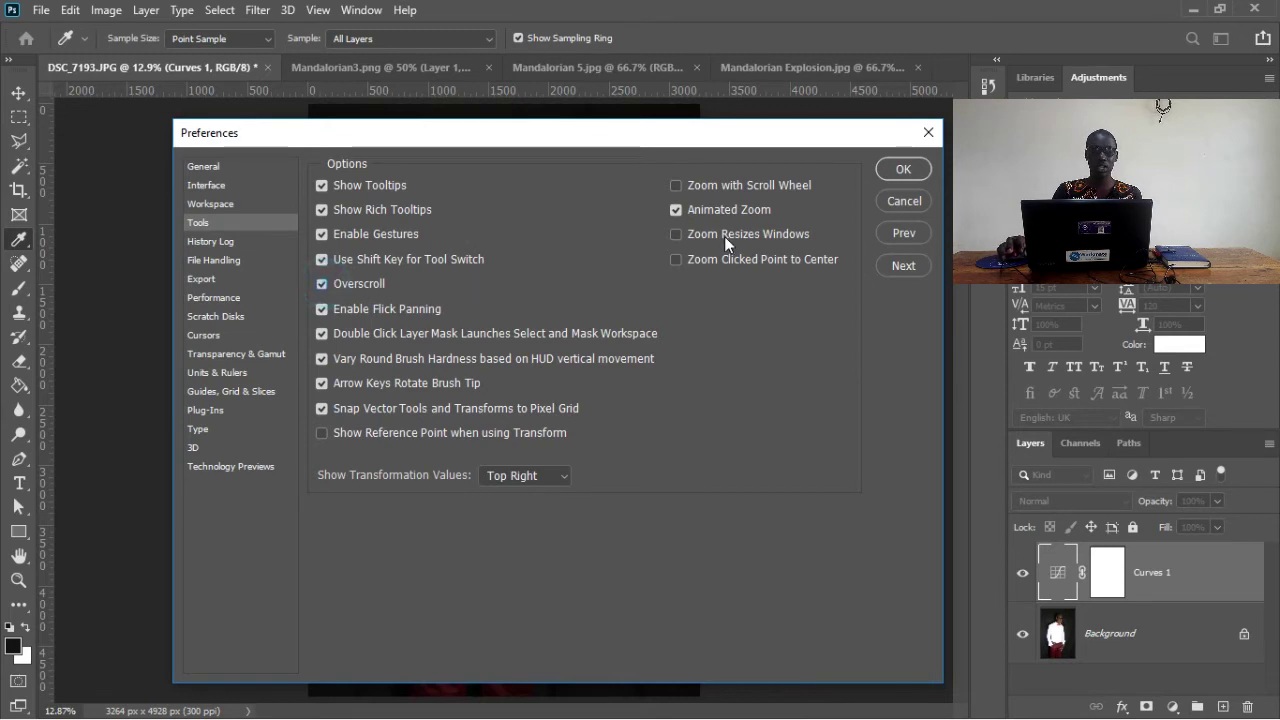
pyautogui.click(896, 170)
pyautogui.press('v')
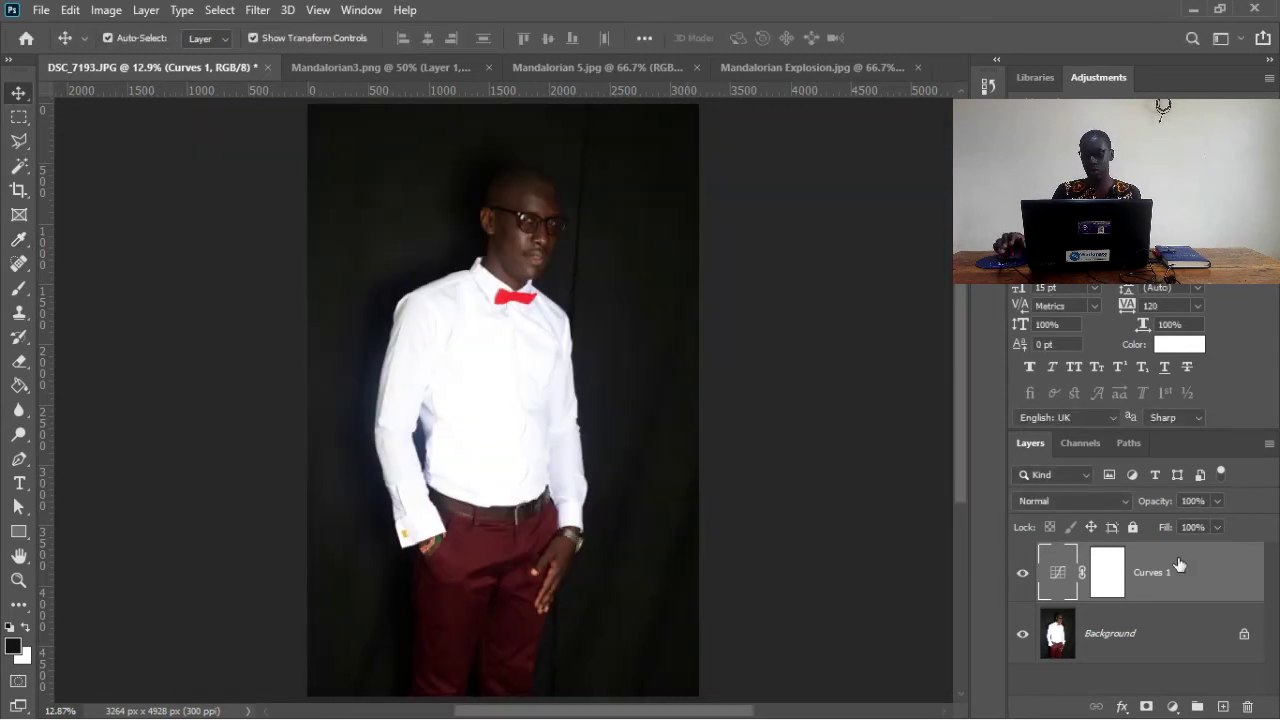
# Zoom out to about 4.94%, open the Curves 1 blending options, and pan and zoom the photo in the free canvas area beside the dialog
pyautogui.moveTo(816, 366); pyautogui.dragTo(669, 447)
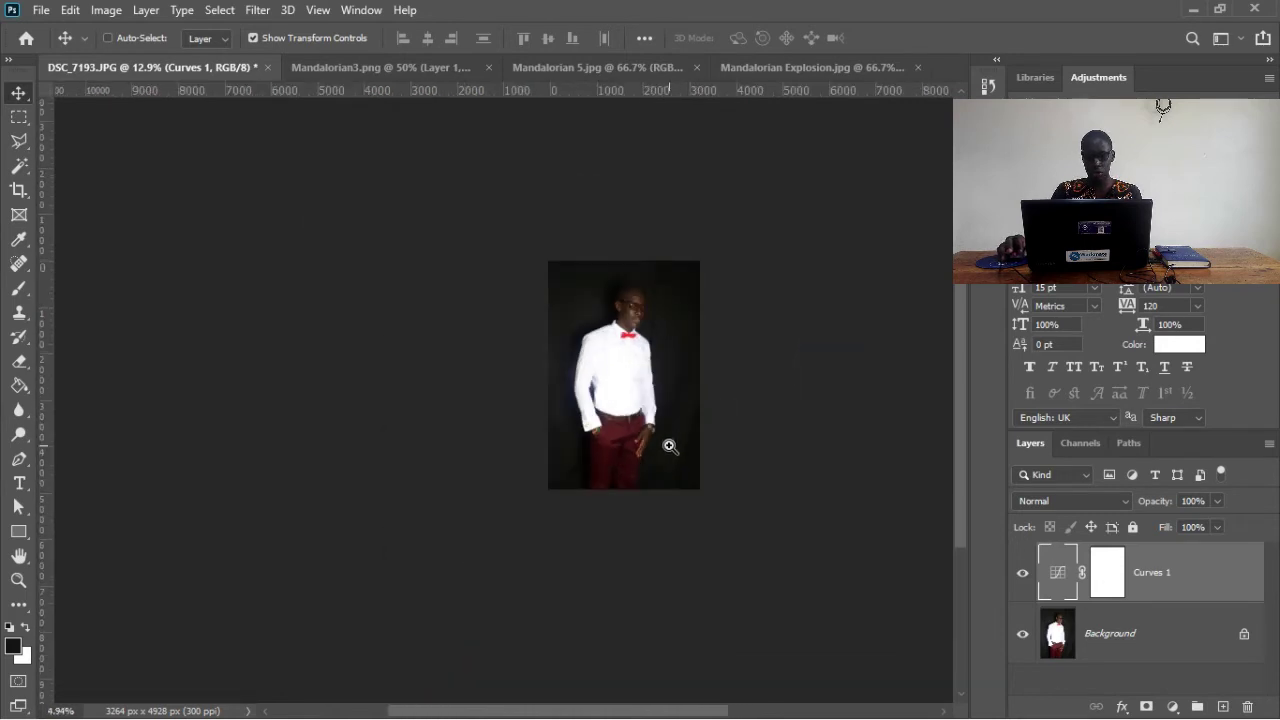
pyautogui.doubleClick(1245, 581)
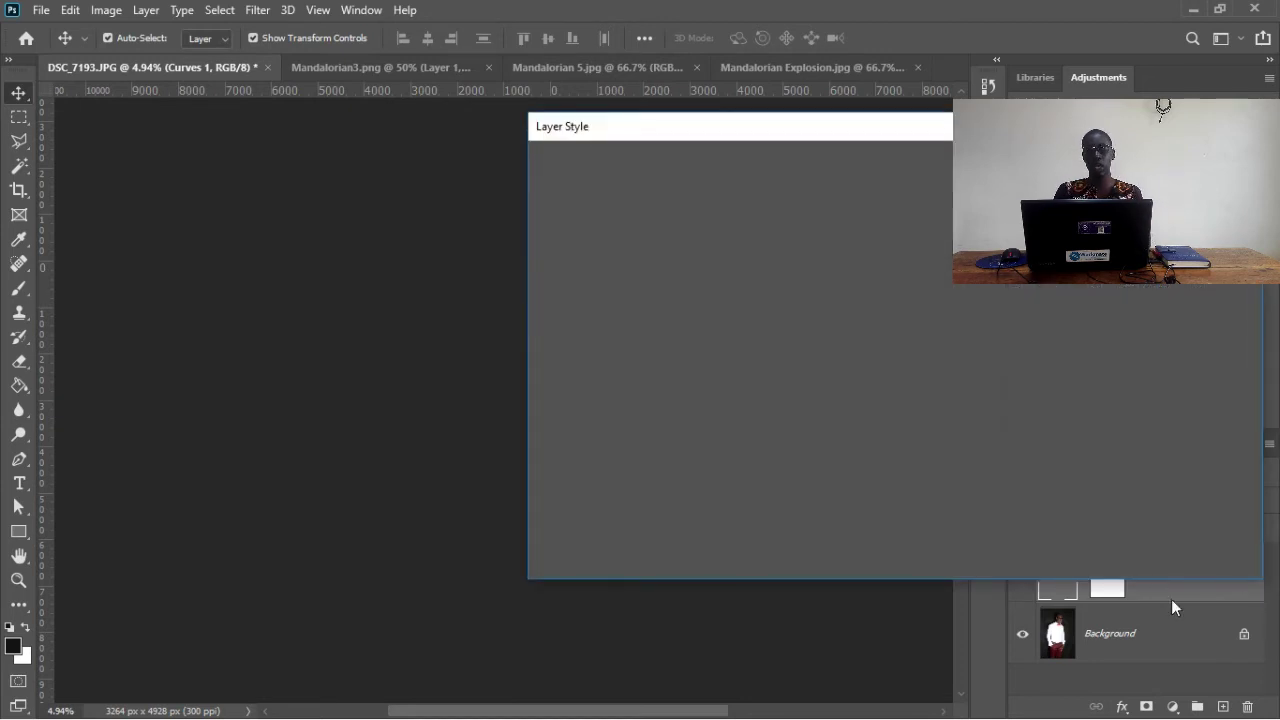
pyautogui.moveTo(466, 350); pyautogui.dragTo(234, 357)
pyautogui.moveTo(374, 329); pyautogui.dragTo(278, 369)
pyautogui.moveTo(363, 351); pyautogui.dragTo(339, 280)
pyautogui.moveTo(349, 357); pyautogui.dragTo(375, 358)
pyautogui.moveTo(406, 347); pyautogui.dragTo(366, 361)
pyautogui.keyDown('alt'); pyautogui.click(346, 317); pyautogui.keyUp('alt')
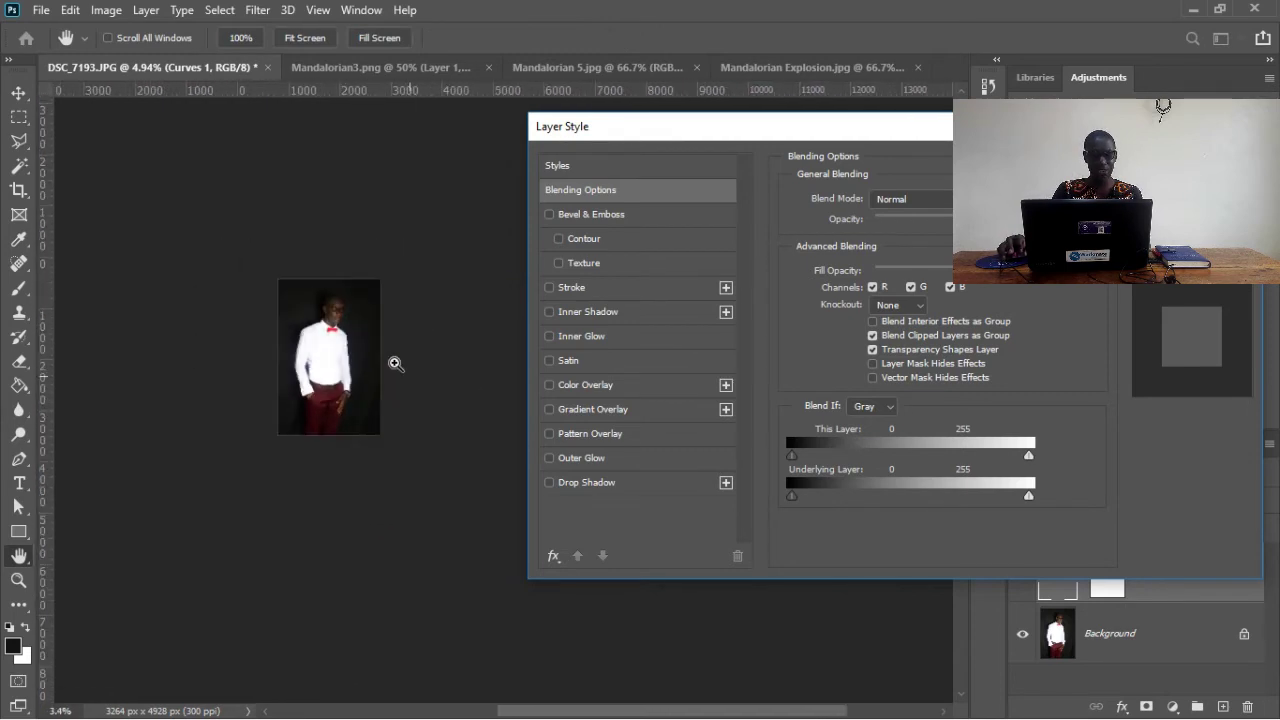
# Enlarge the photo to about 7.49%, pan it closer to the Layer Style dialog, and cancel the dialog
pyautogui.scroll(3, 396, 364)
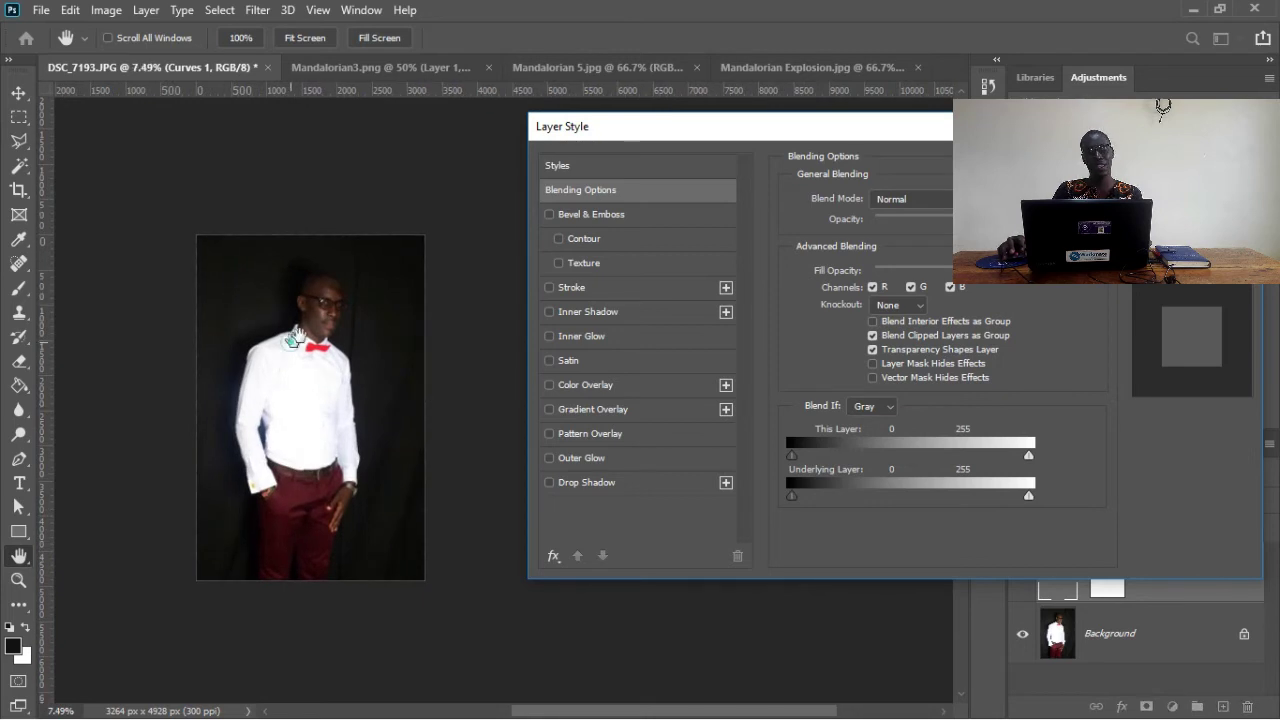
pyautogui.moveTo(297, 337); pyautogui.dragTo(333, 316)
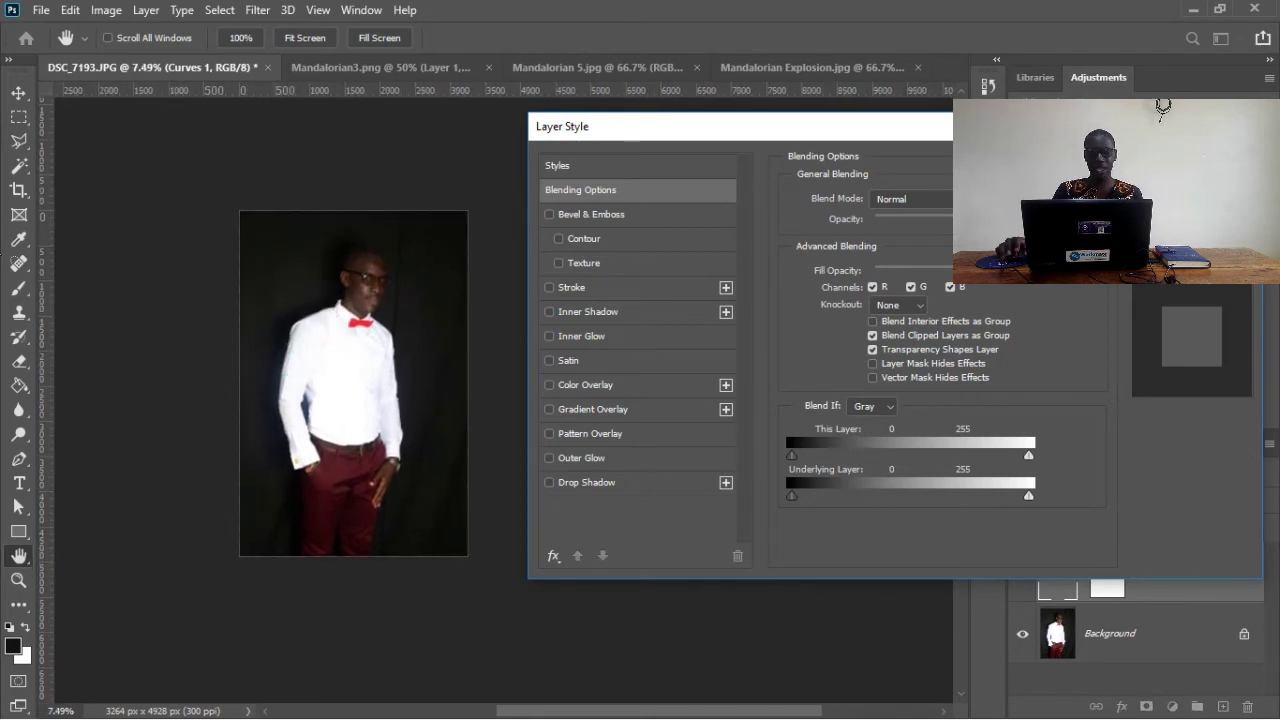
pyautogui.press('Escape')
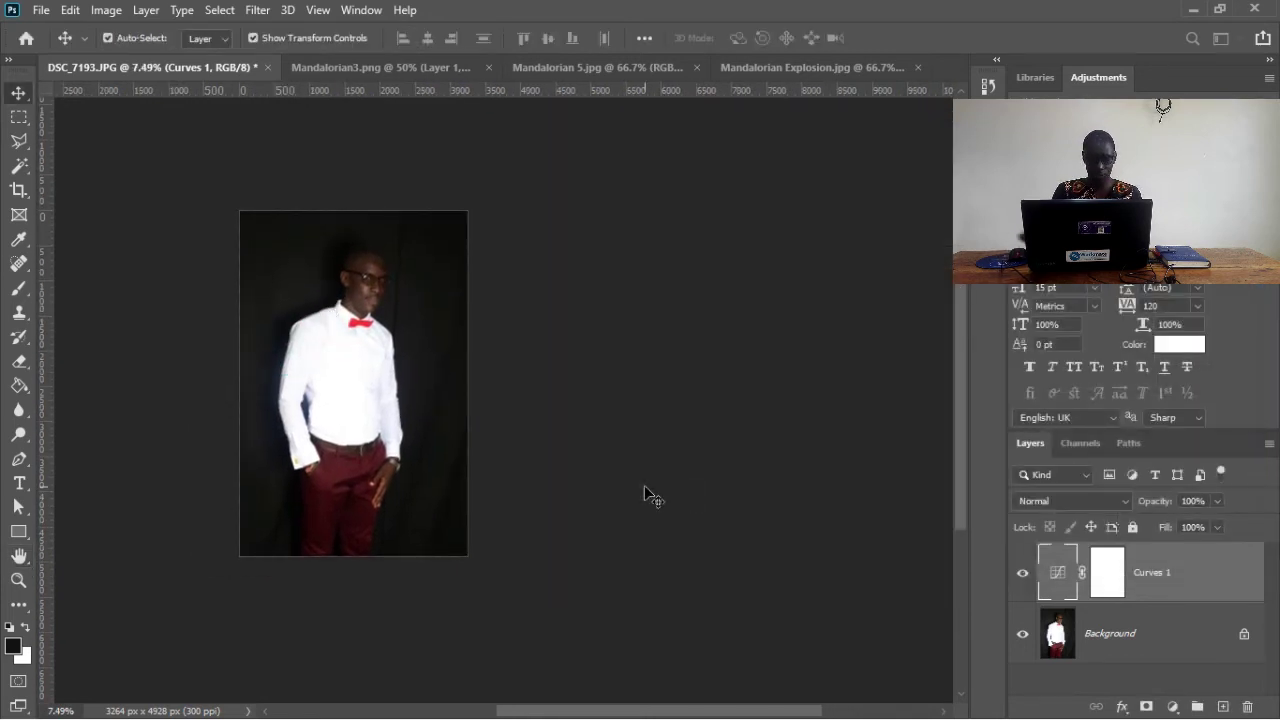
# View the photo at 12.5%, open the Curves 1 blending options, pan the whole photo clear of the dialog, and close it
pyautogui.hotkey('ctrl', '0')
pyautogui.scroll(2, 644, 493)
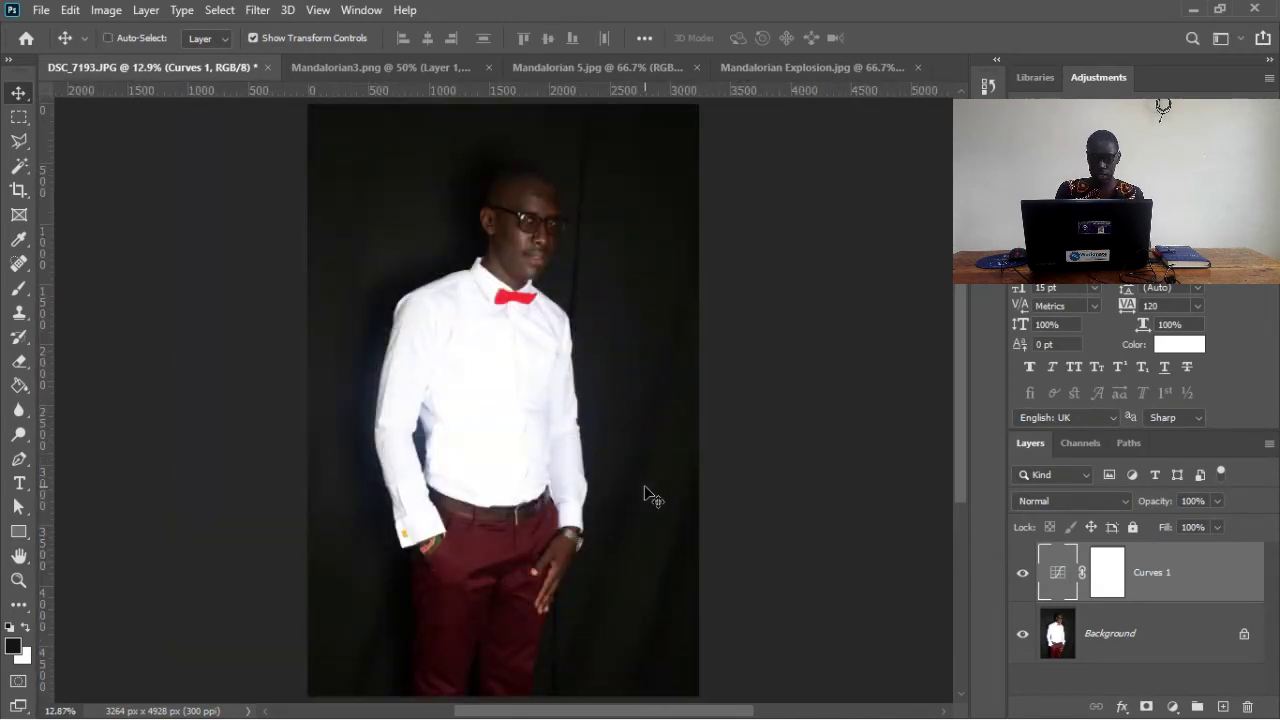
pyautogui.scroll(-1, 644, 493)
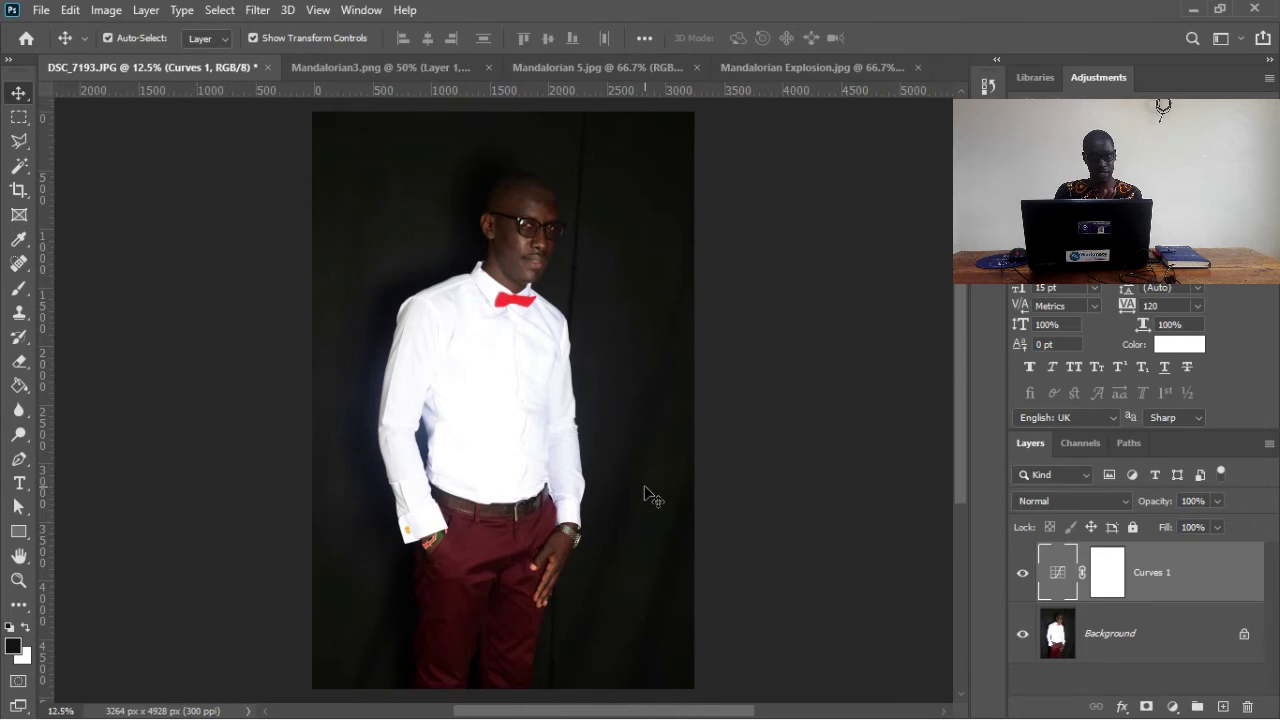
pyautogui.click(1247, 571)
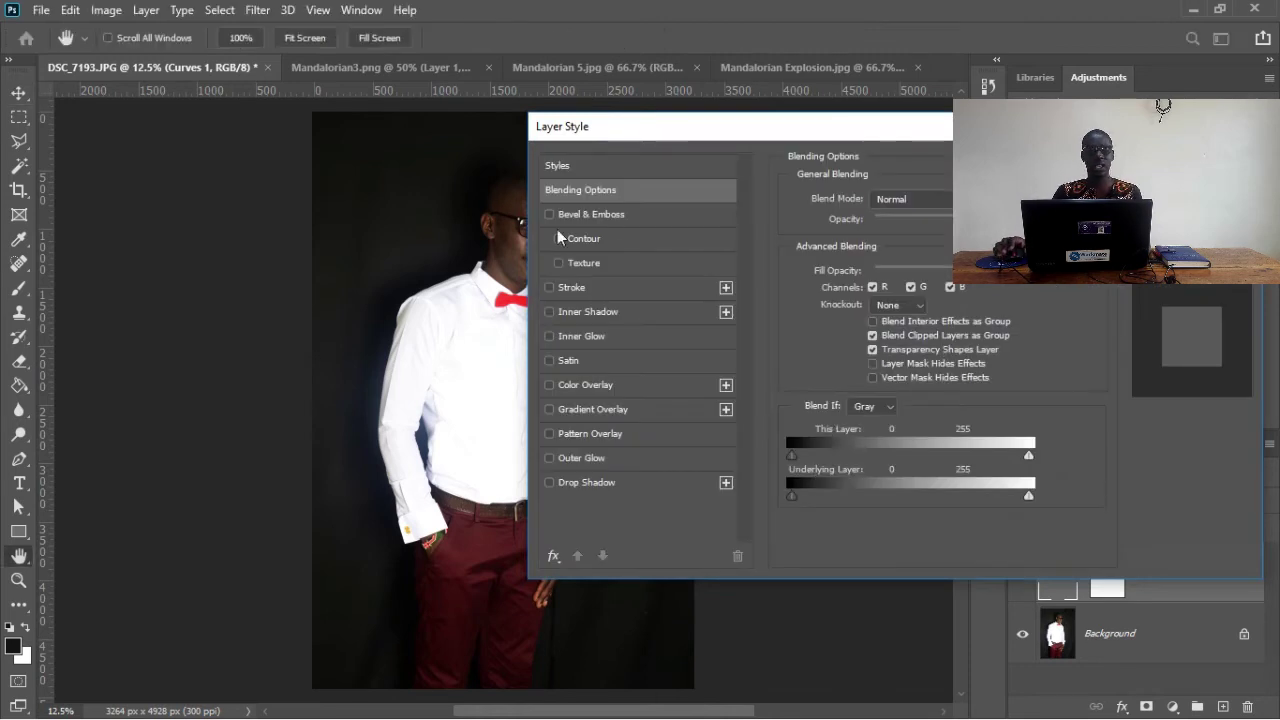
pyautogui.moveTo(461, 214); pyautogui.dragTo(277, 271)
pyautogui.moveTo(358, 319); pyautogui.dragTo(375, 309)
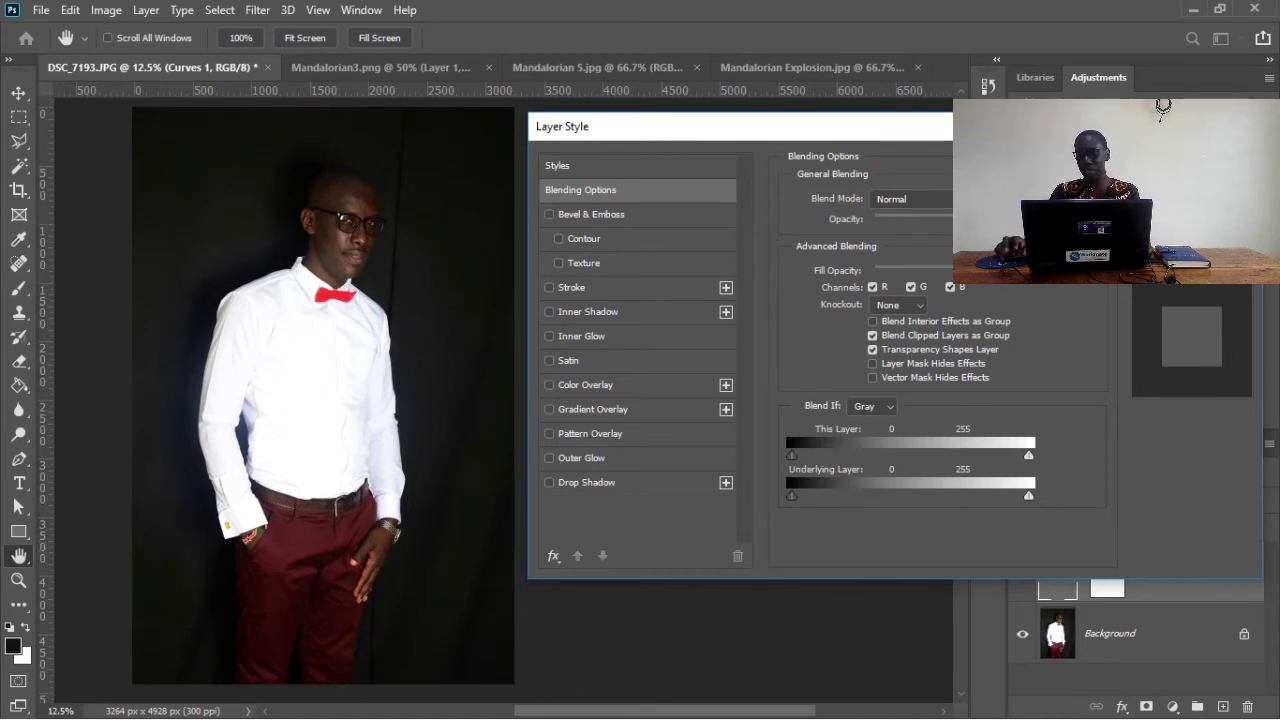
pyautogui.click(1191, 190)
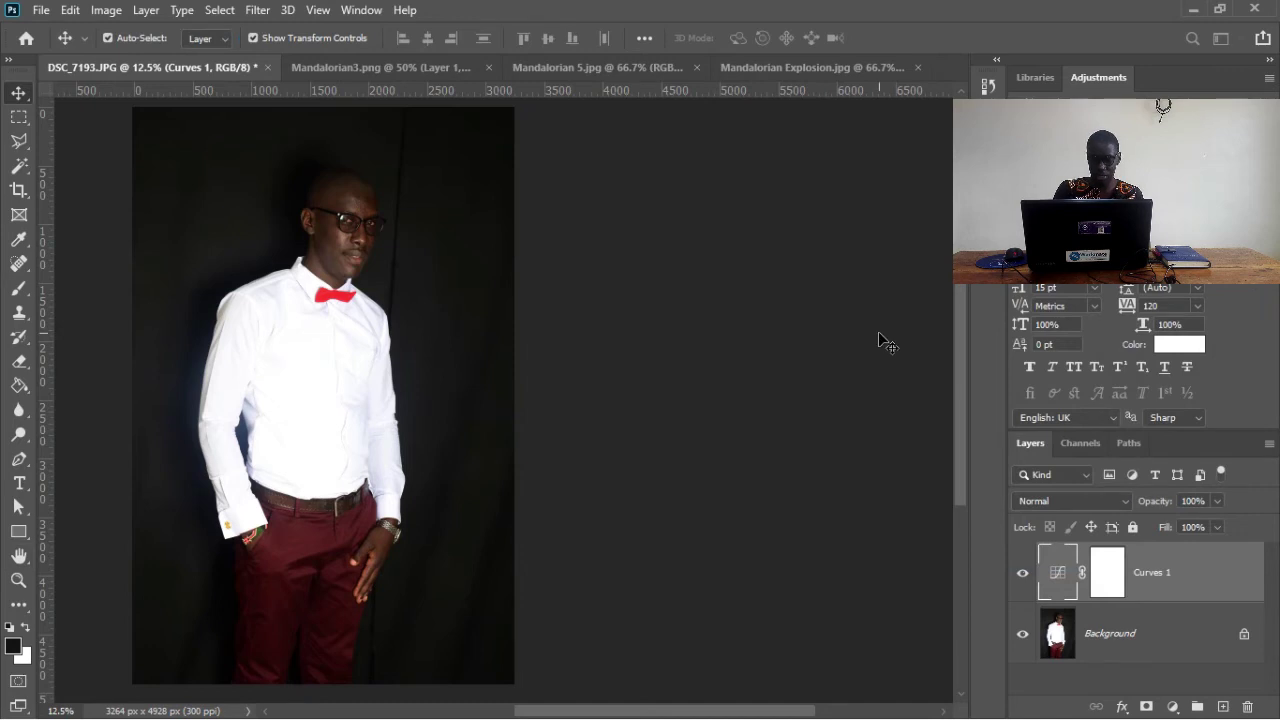
# Zoom in on the man's face to about 62.5%, open the Curves 1 blending options, and pan the face clear of the dialog
pyautogui.hotkey('ctrl', '0')
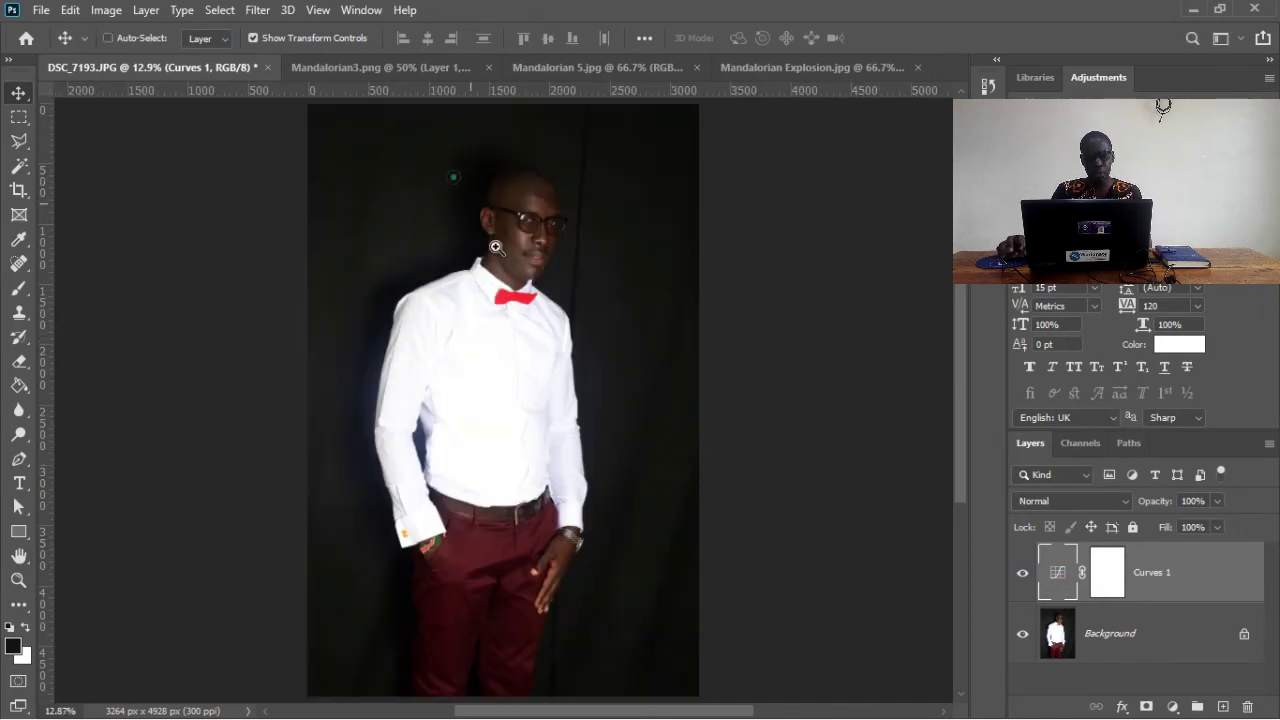
pyautogui.moveTo(454, 177); pyautogui.dragTo(734, 443)
pyautogui.moveTo(734, 443); pyautogui.dragTo(375, 187)
pyautogui.moveTo(786, 449); pyautogui.dragTo(568, 437)
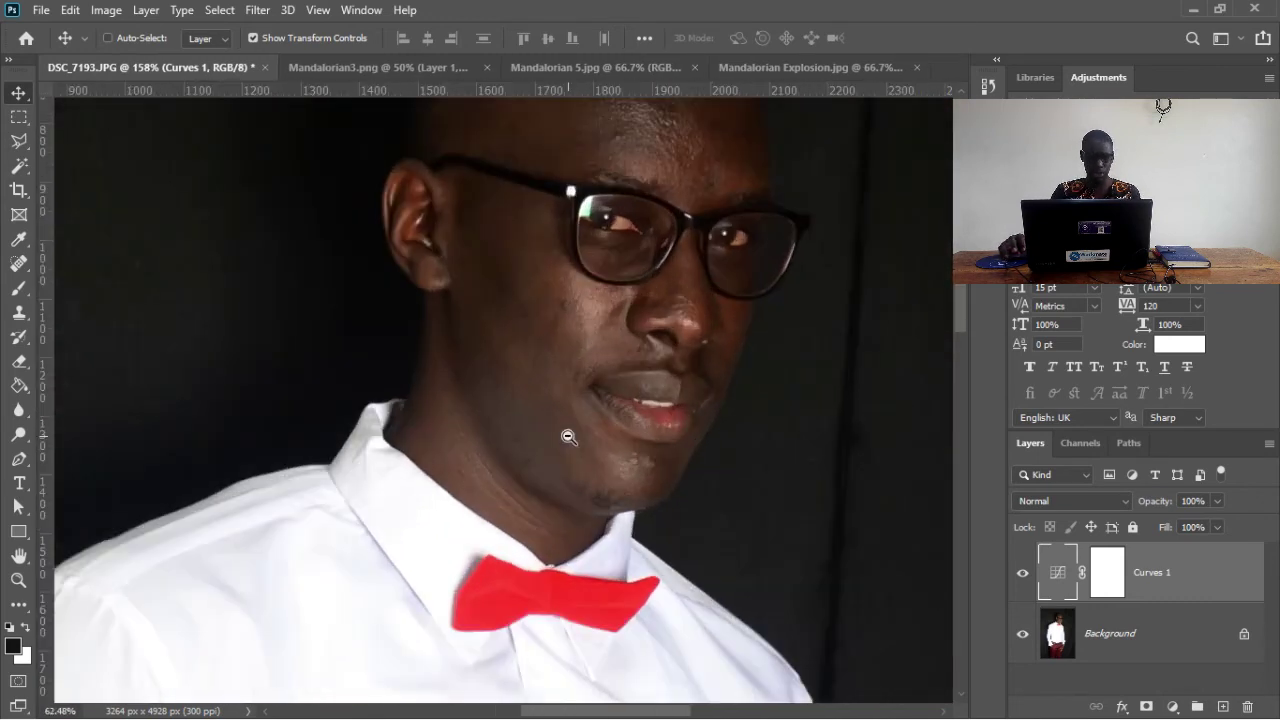
pyautogui.doubleClick(1251, 586)
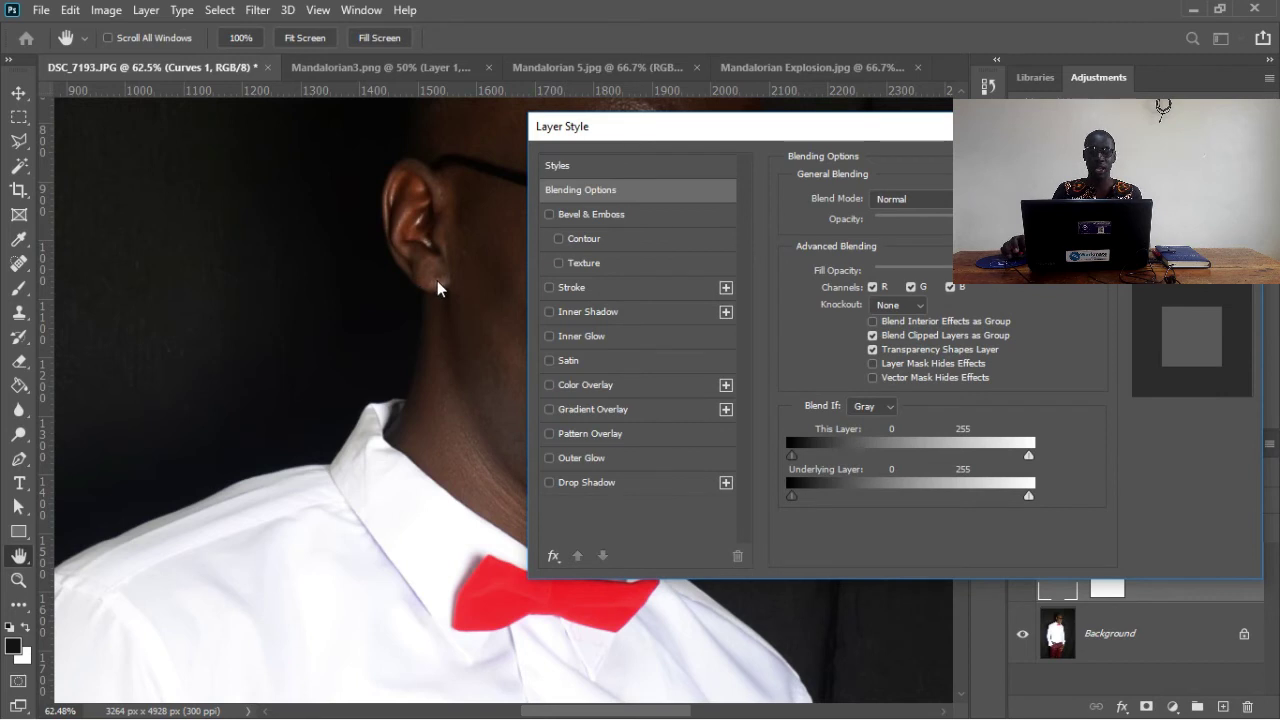
pyautogui.moveTo(488, 293); pyautogui.dragTo(263, 297)
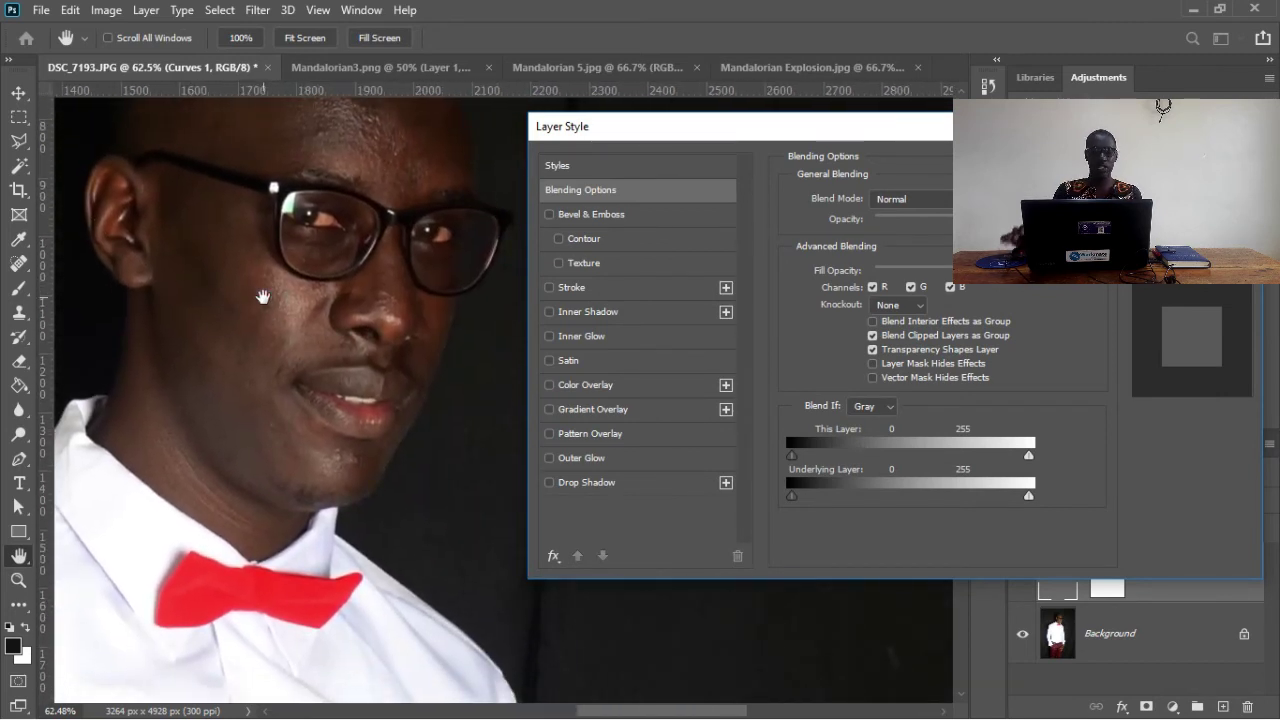